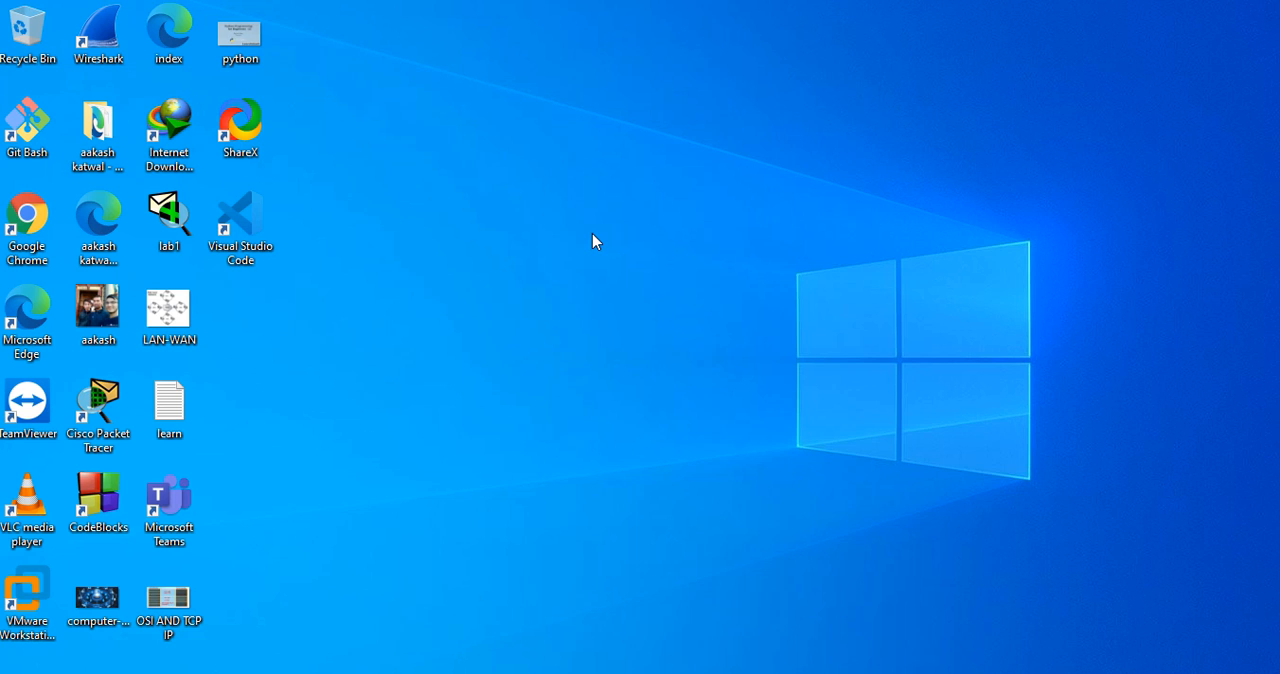
# Launch Cisco Packet Tracer from the desktop
pyautogui.doubleClick(106, 413)
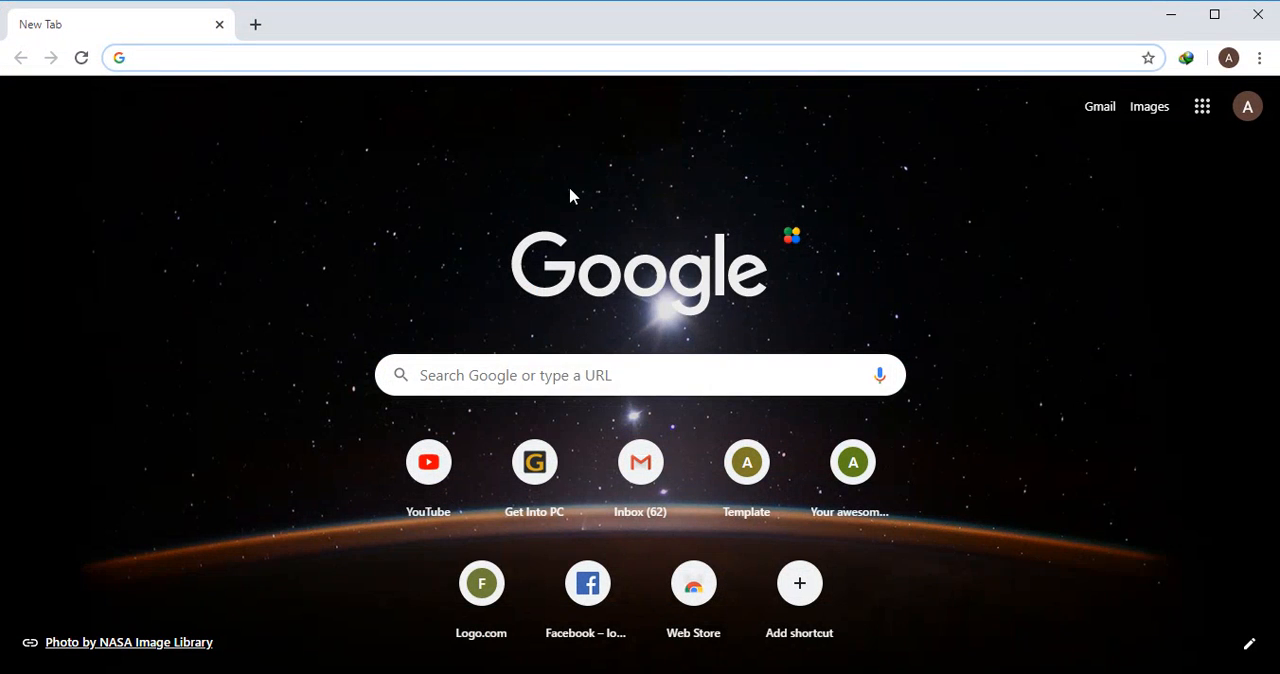
# Search Google for "download packet tracer" and open the Cisco Networking Academy result
pyautogui.write('do')
pyautogui.press('Return')
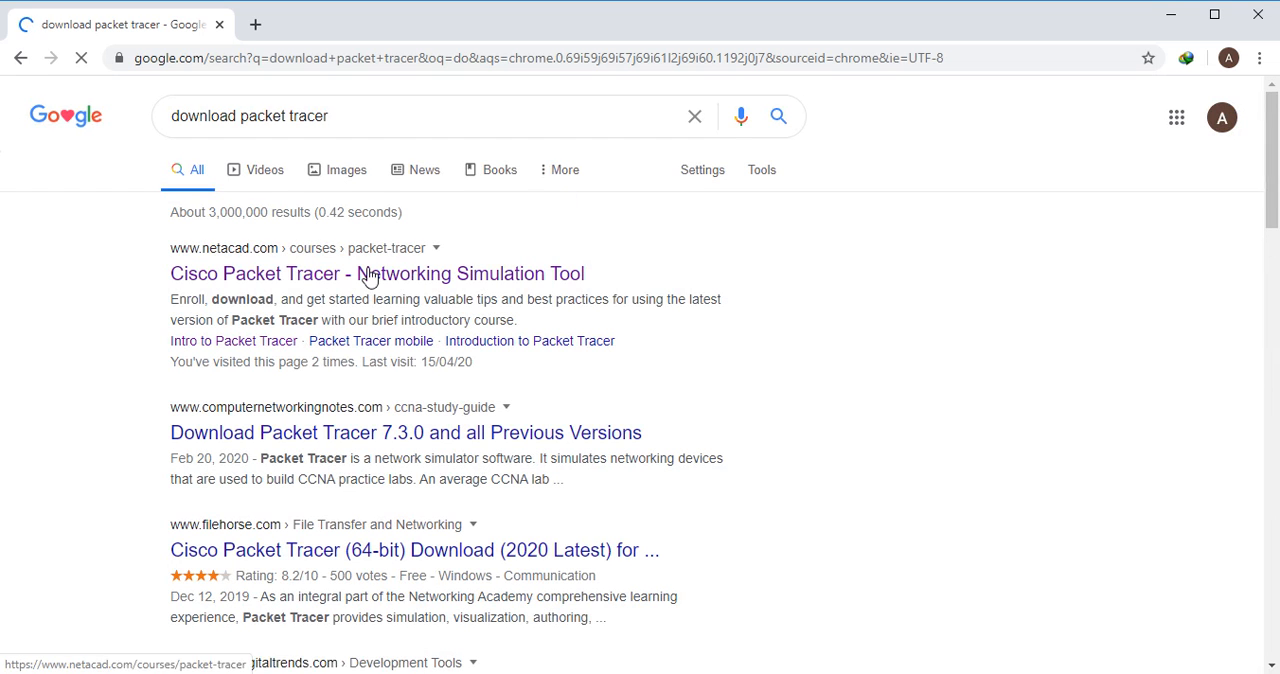
pyautogui.click(309, 273)
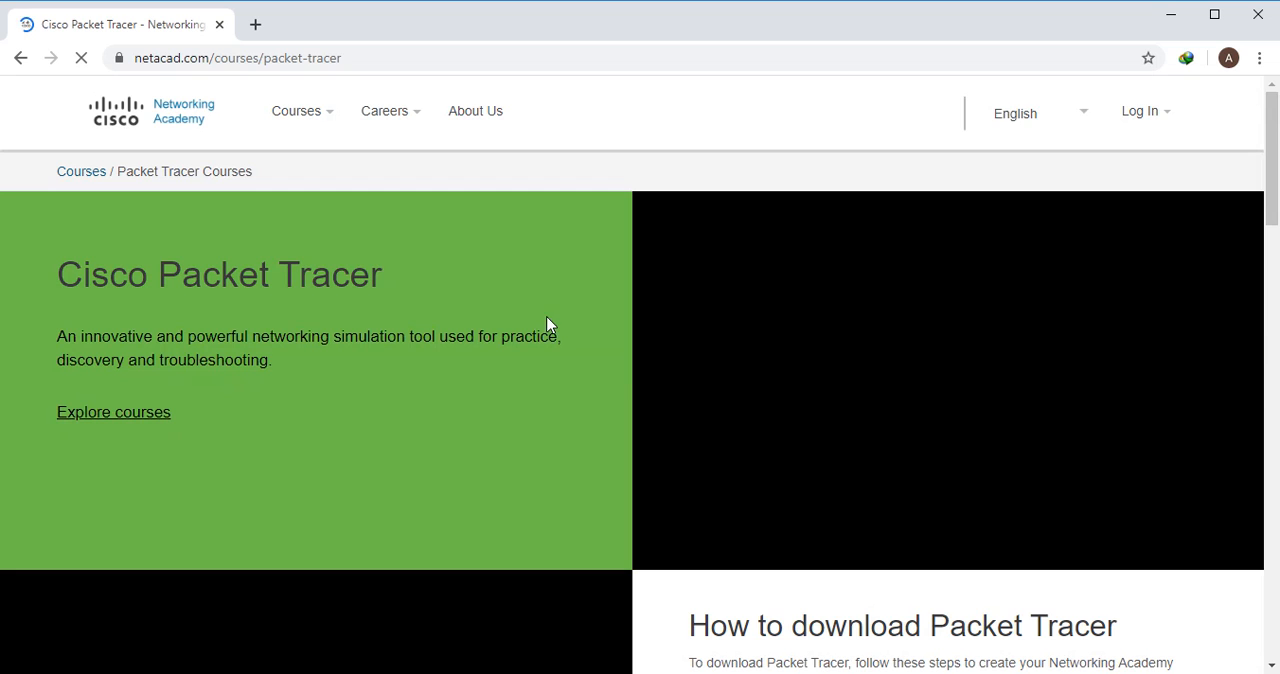
# Go from the Packet Tracer enrollment offer to the English sign-up form for the Introduction to Packet Tracer course
pyautogui.scroll(-5, 556, 298)
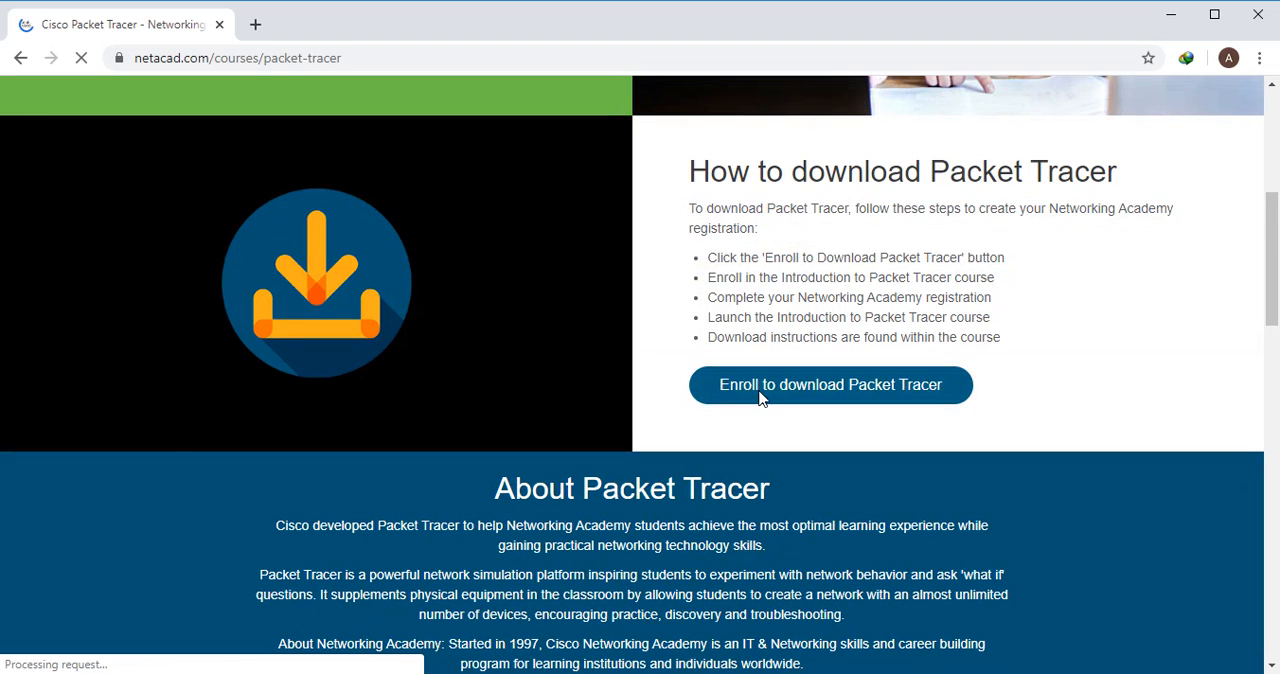
pyautogui.click(858, 392)
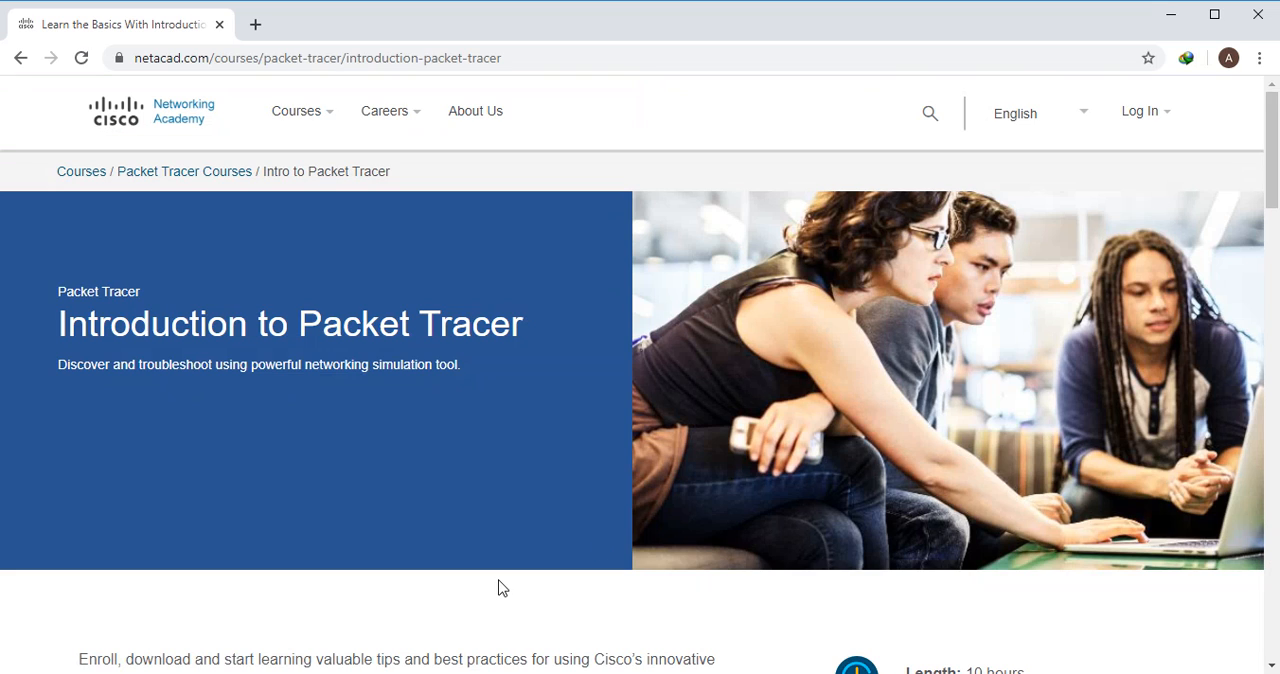
pyautogui.scroll(-7, 503, 588)
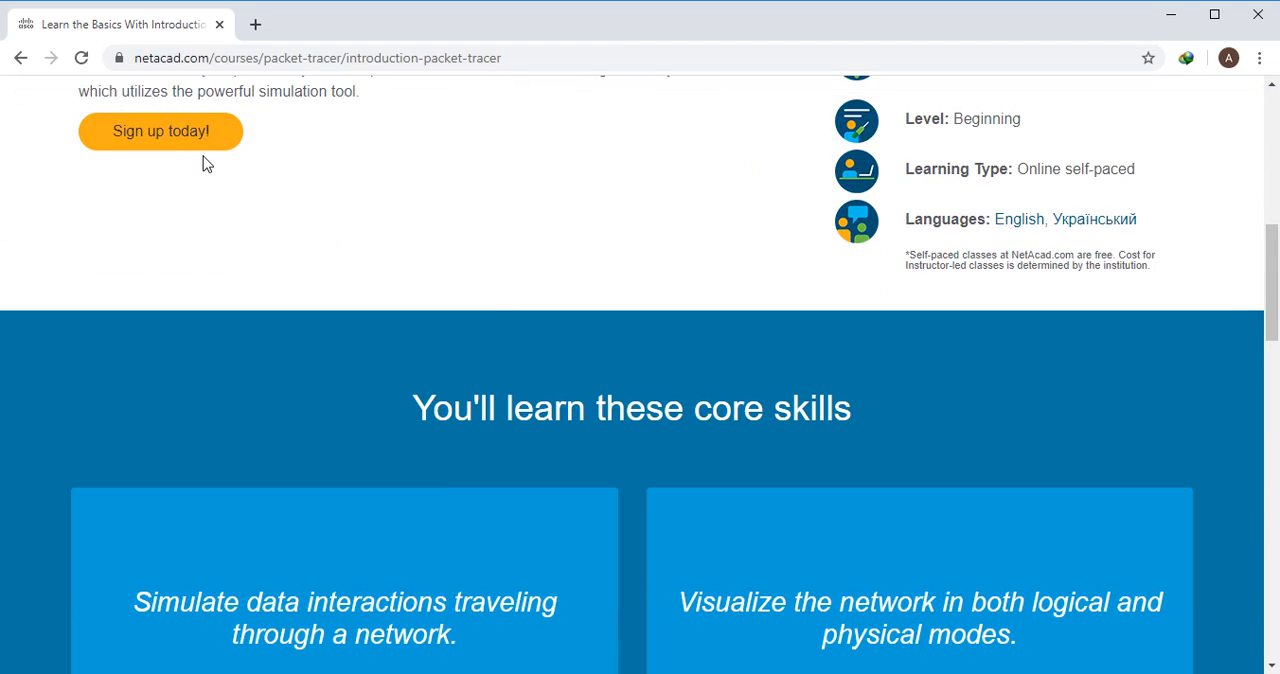
pyautogui.click(189, 133)
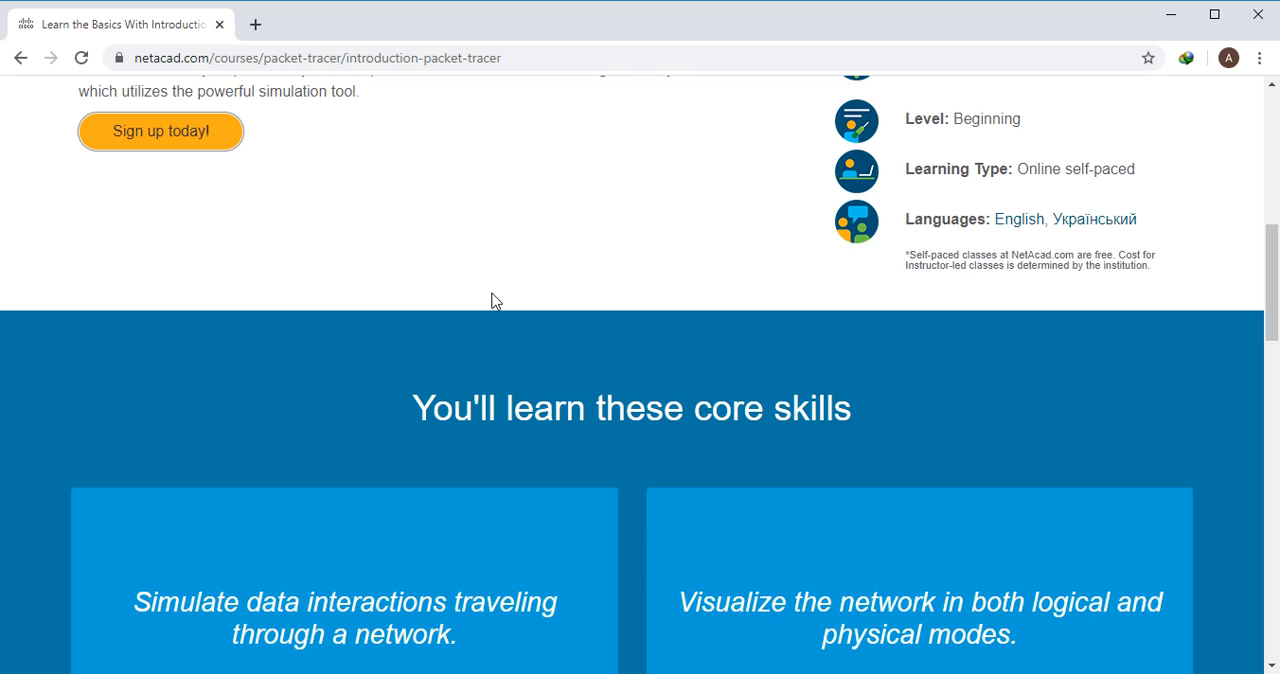
pyautogui.moveTo(153, 144)
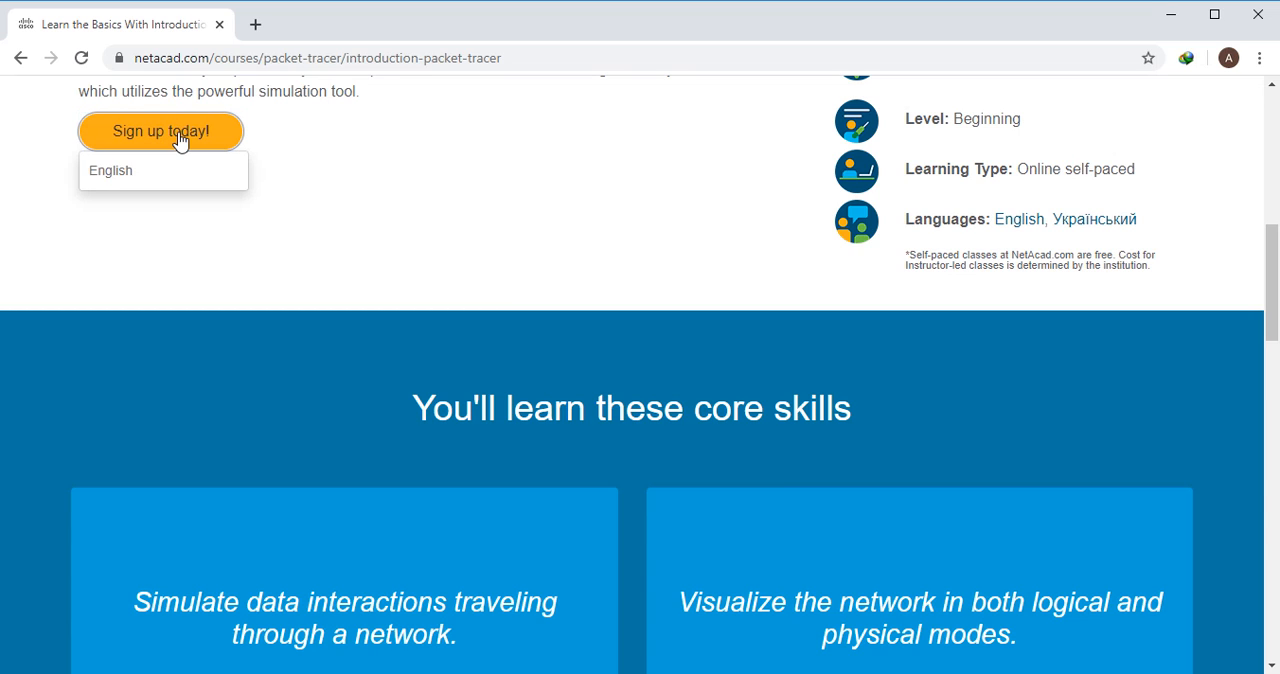
pyautogui.click(125, 174)
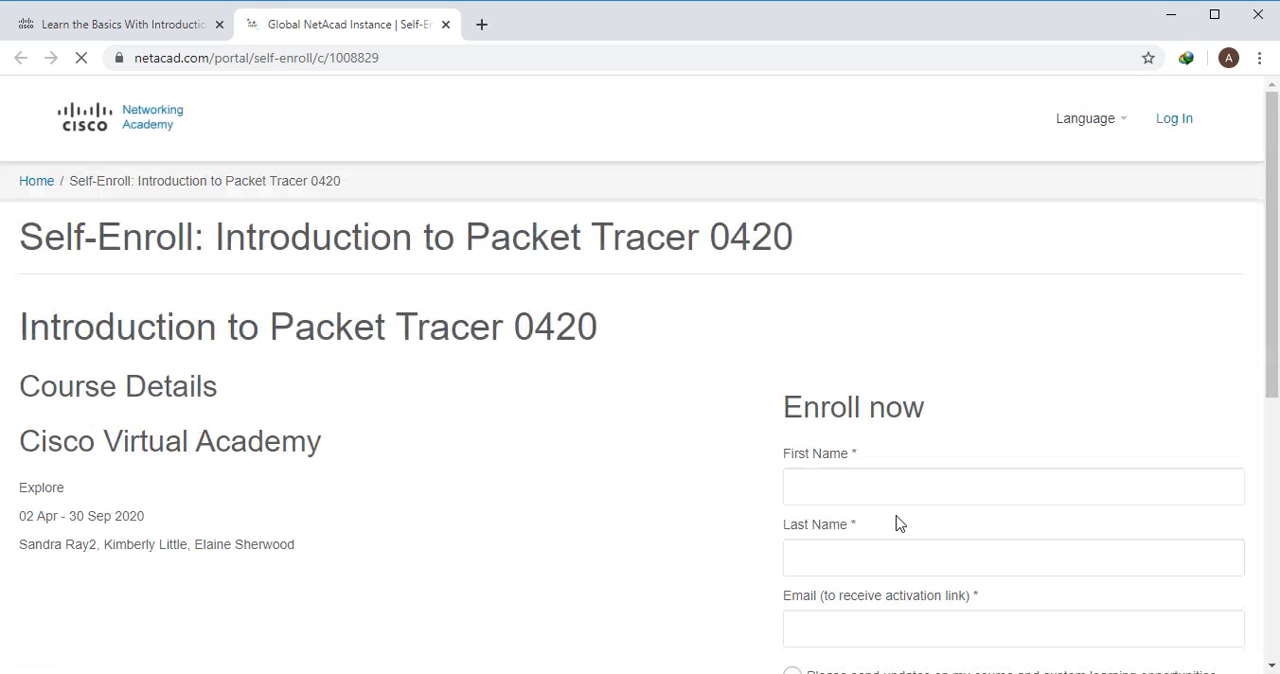
# Review the fields and consent options of the Introduction to Packet Tracer self-enroll form, and close the browser
pyautogui.scroll(-1, 1055, 311)
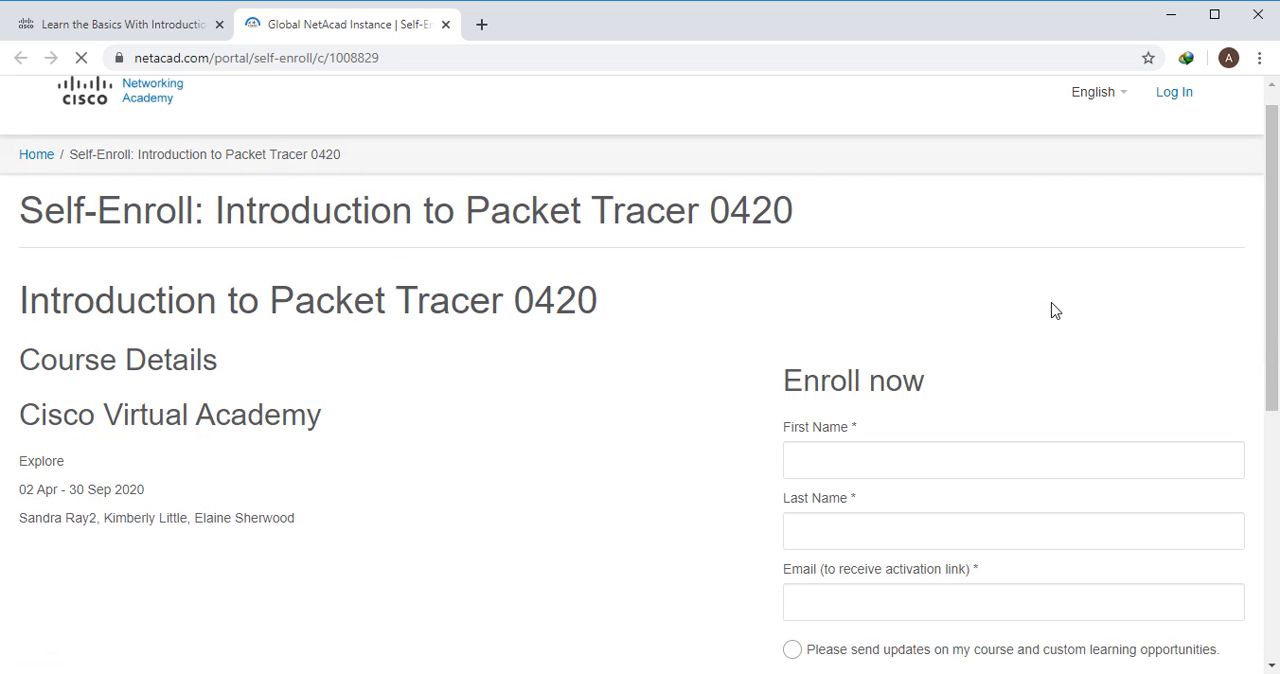
pyautogui.scroll(-5, 1055, 311)
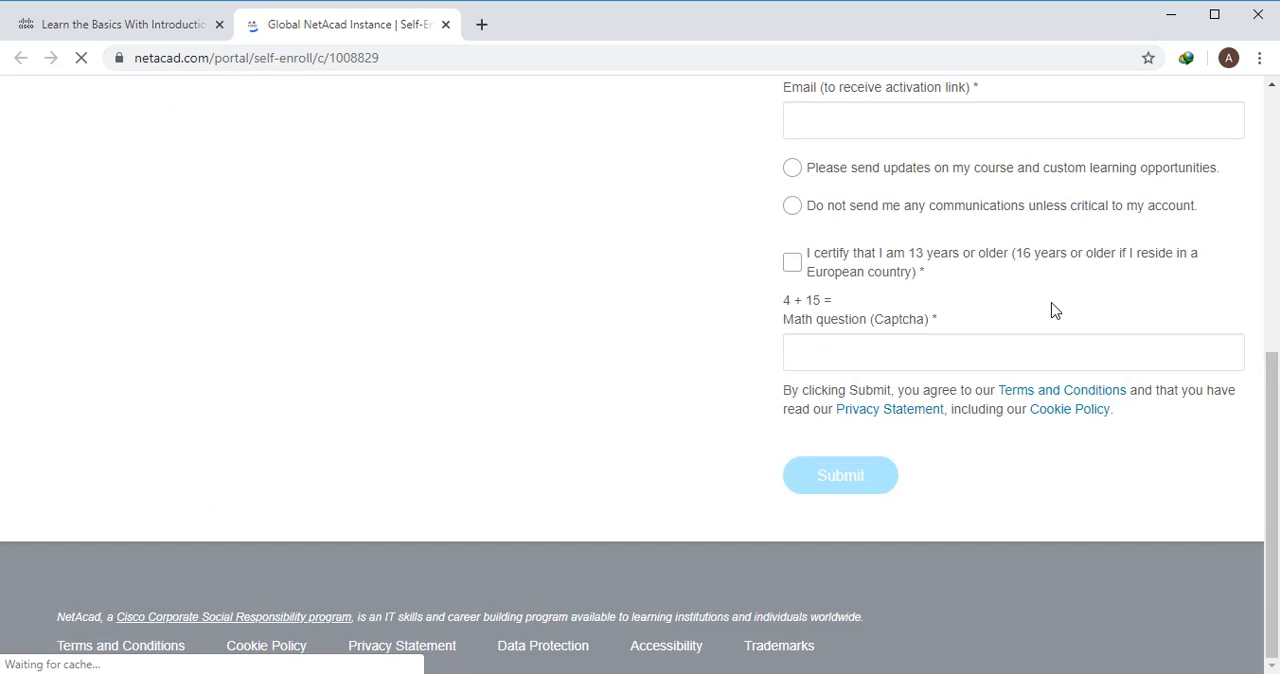
pyautogui.scroll(2, 1055, 311)
pyautogui.scroll(3, 1055, 311)
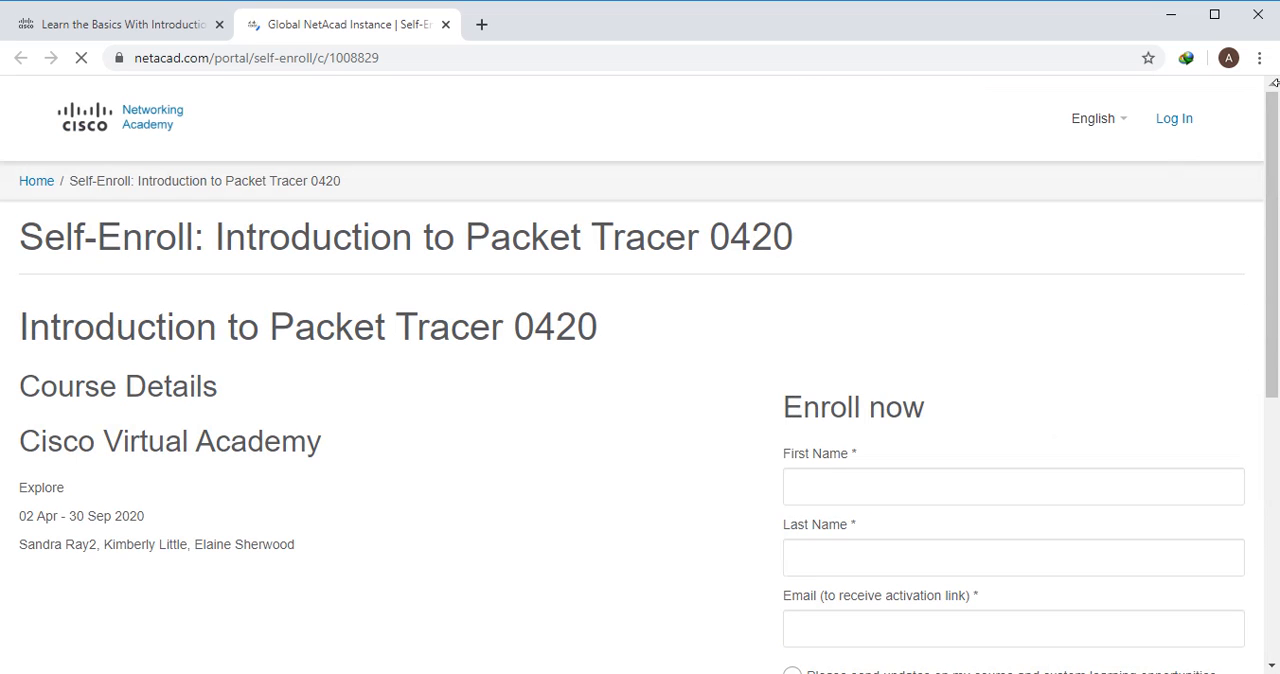
pyautogui.click(1259, 17)
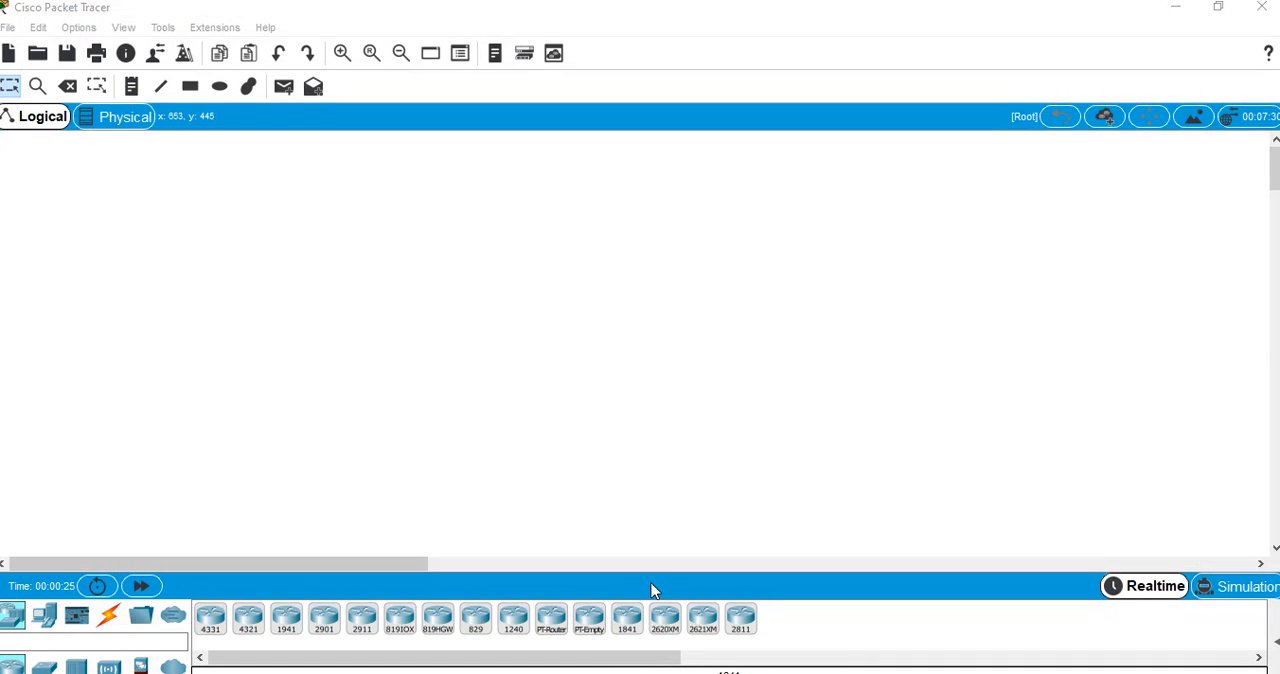
pyautogui.moveTo(712, 672)
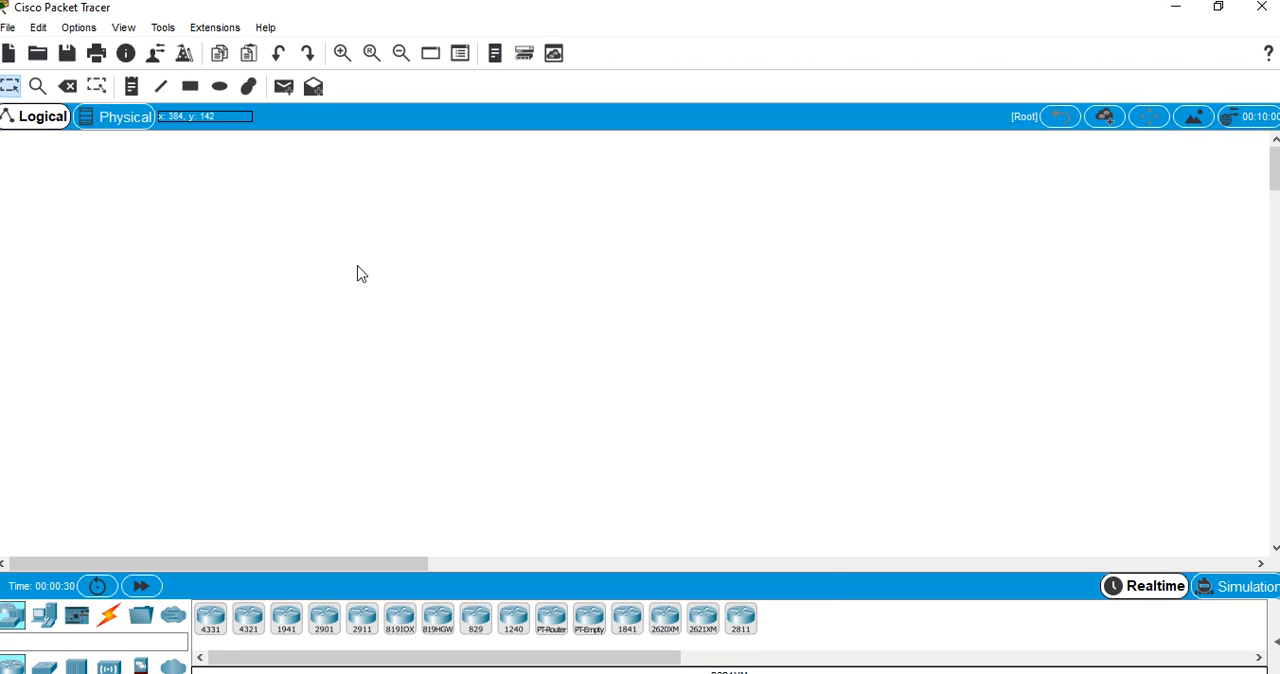
pyautogui.click(15, 31)
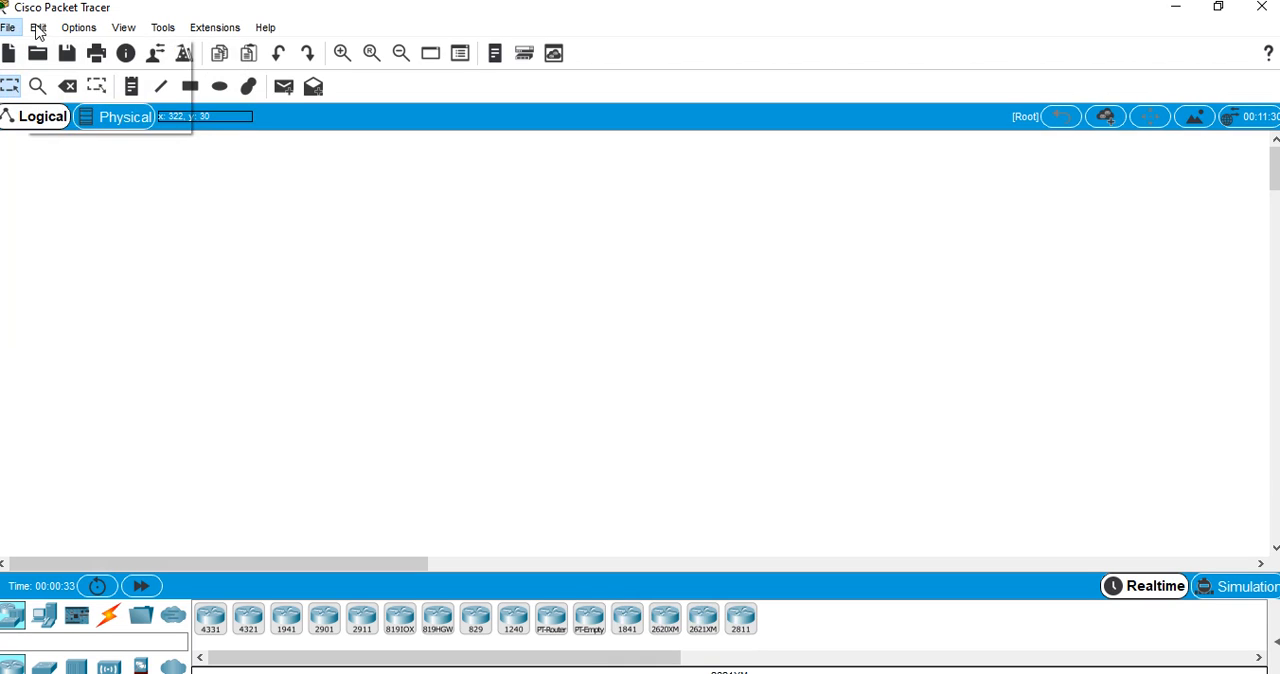
pyautogui.moveTo(266, 28)
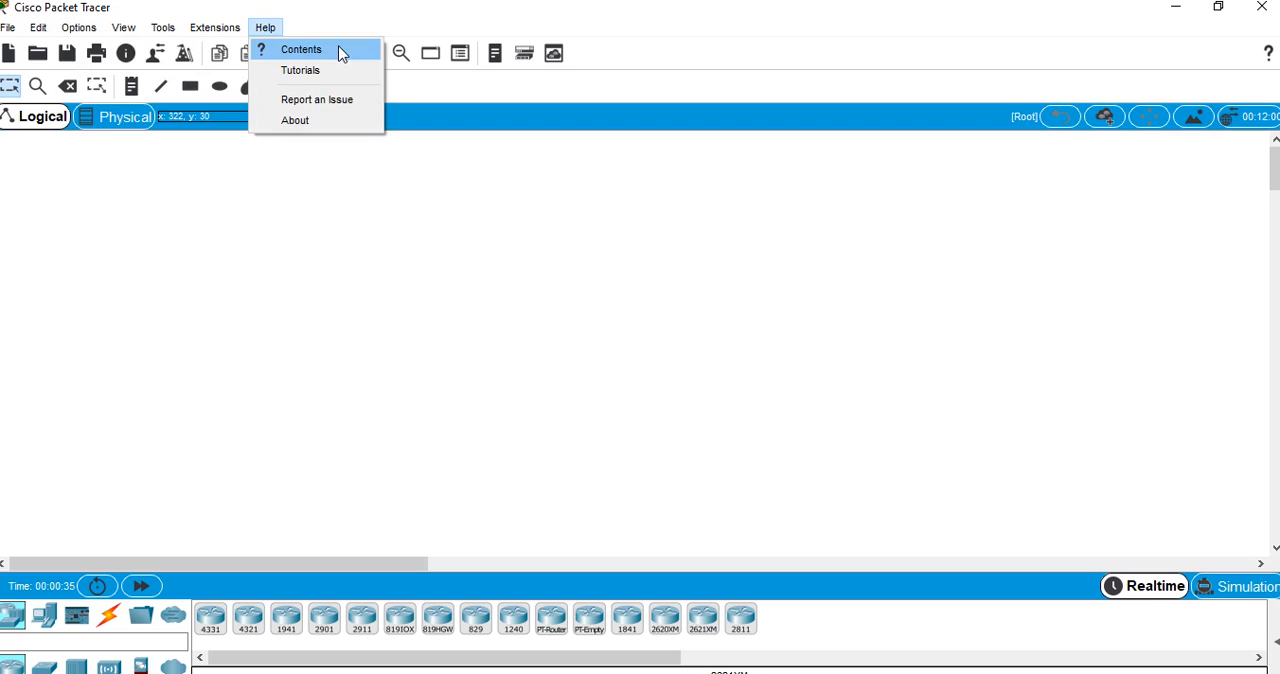
pyautogui.click(280, 310)
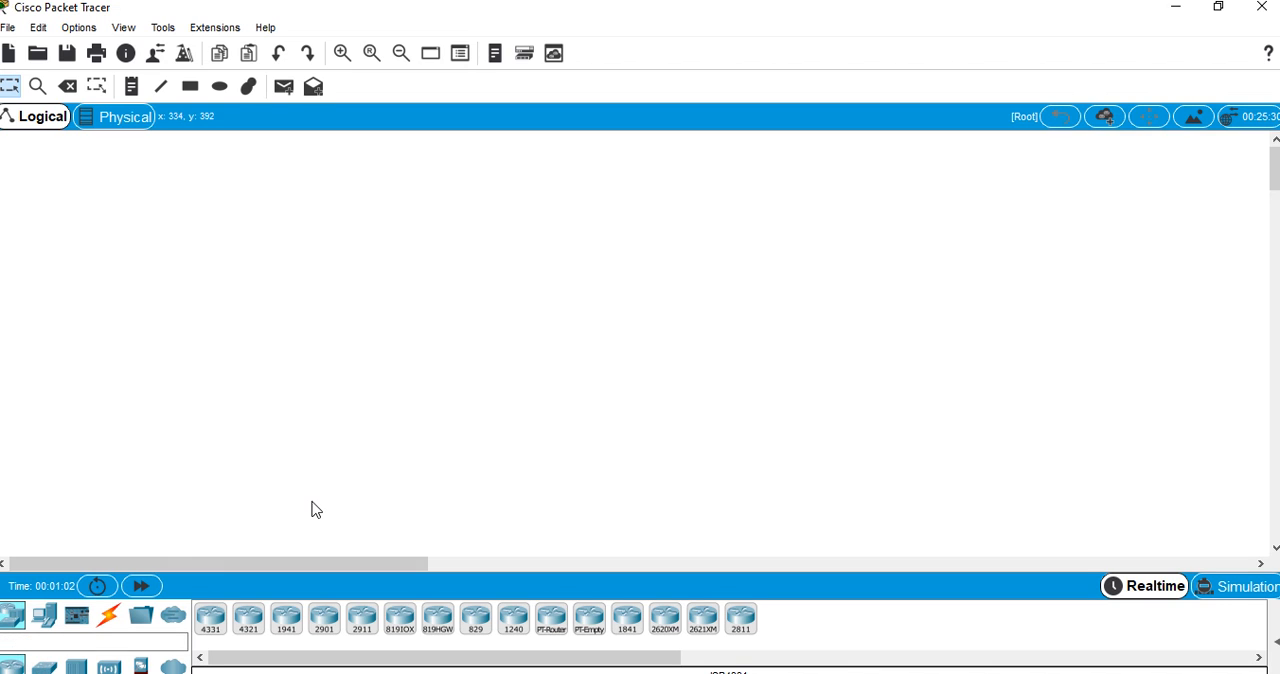
# Place a 2911 router on the logical workspace and a 2960 switch to its right
pyautogui.click(365, 620)
pyautogui.click(232, 320)
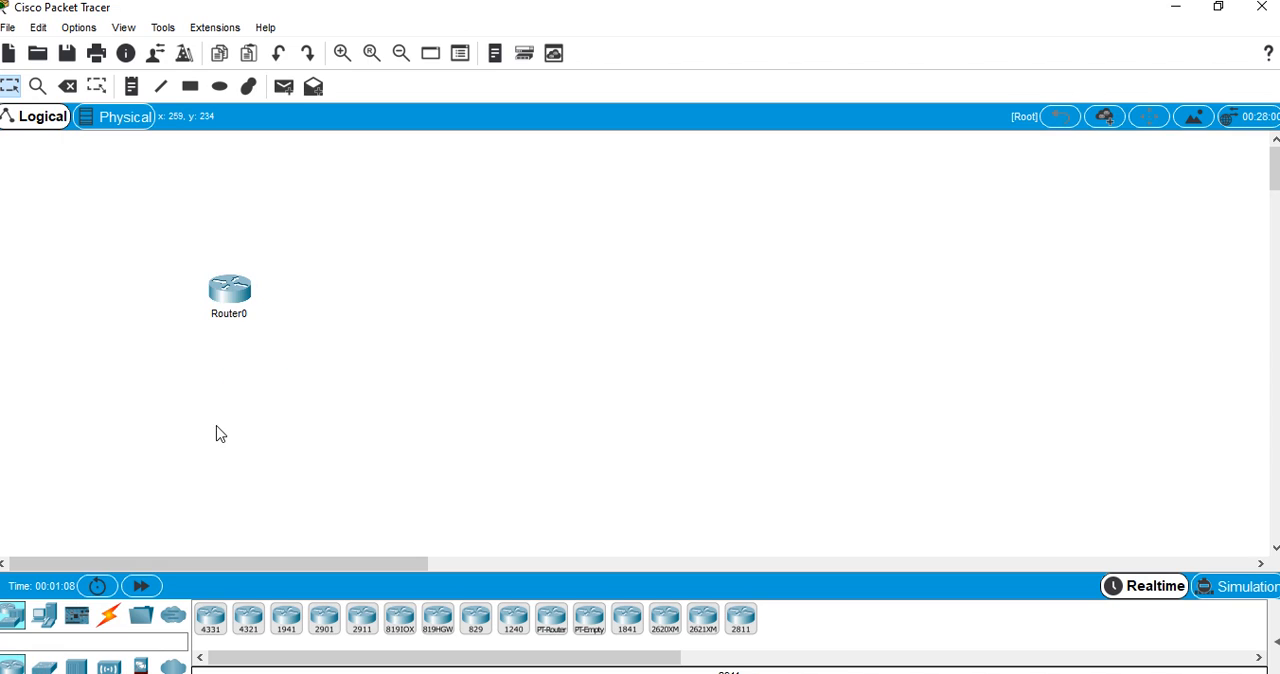
pyautogui.click(44, 666)
pyautogui.click(213, 628)
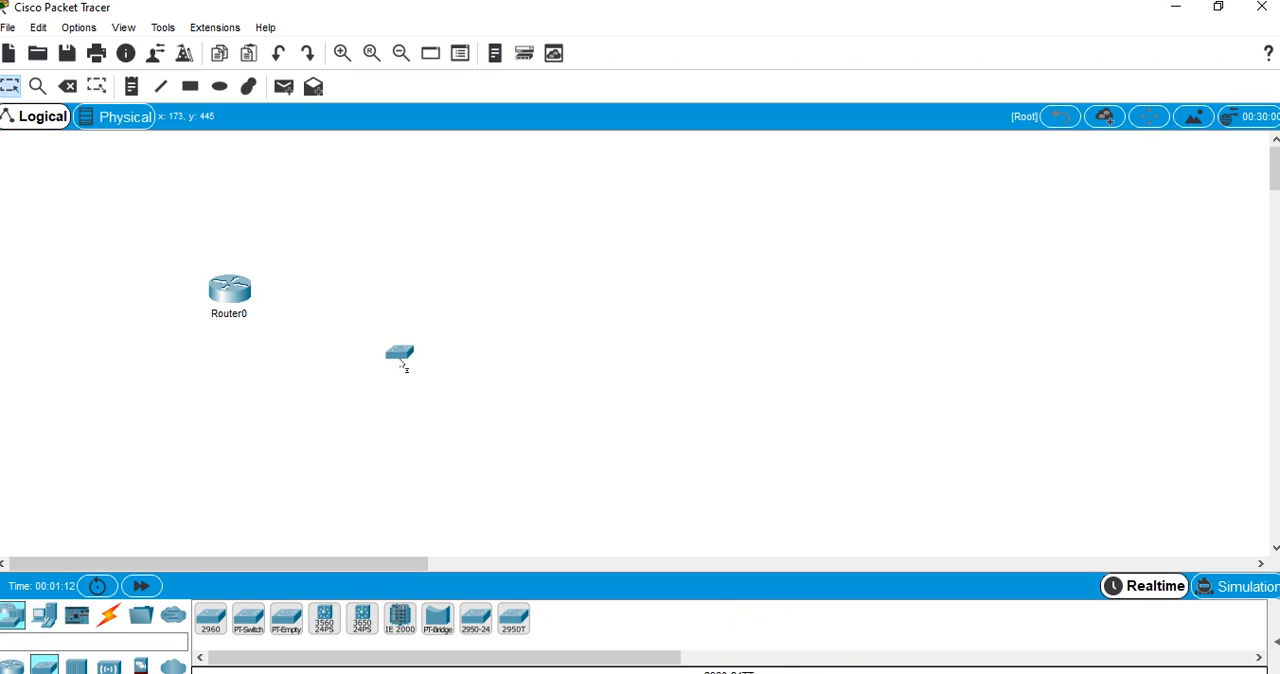
pyautogui.click(406, 300)
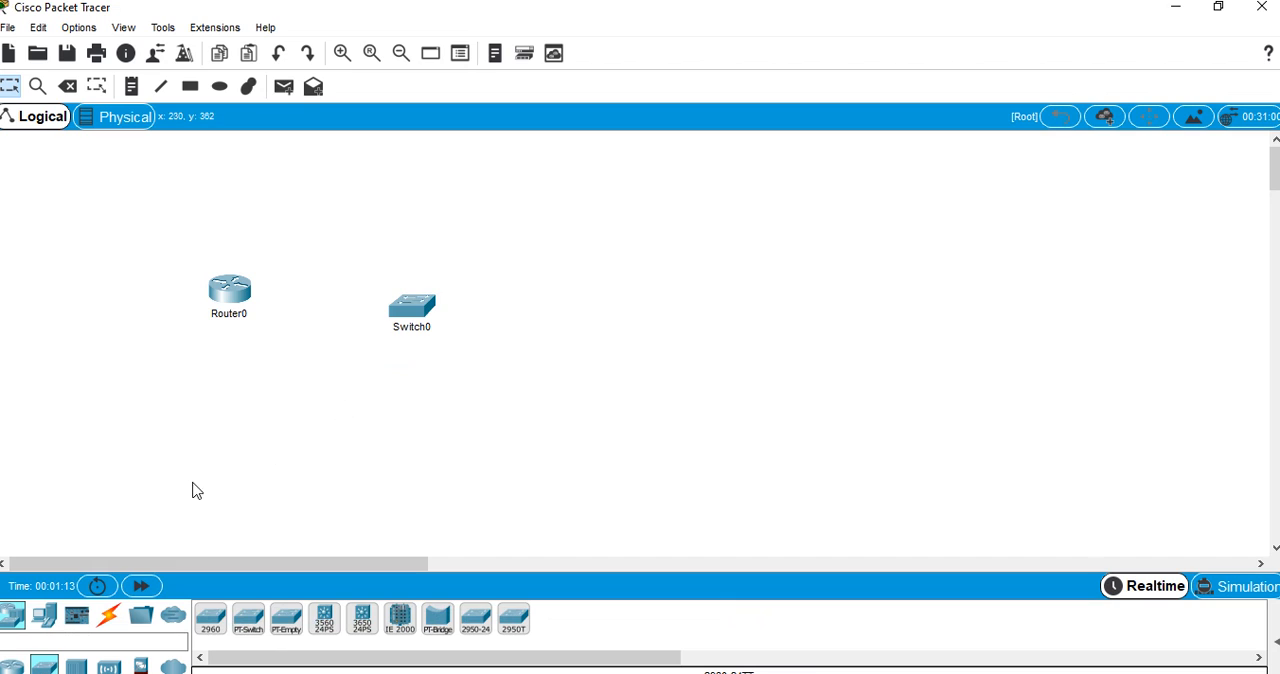
# Add a PC end device to the right of Switch0, roughly level with it
pyautogui.click(47, 620)
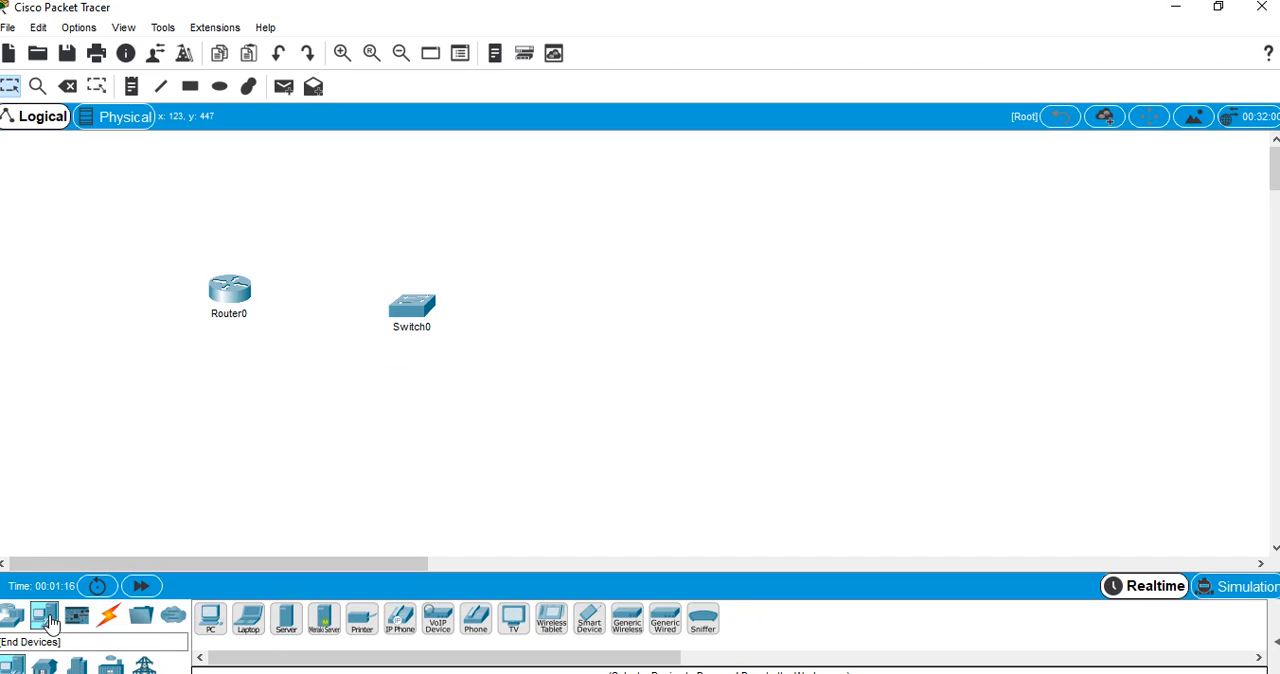
pyautogui.click(208, 628)
pyautogui.click(612, 306)
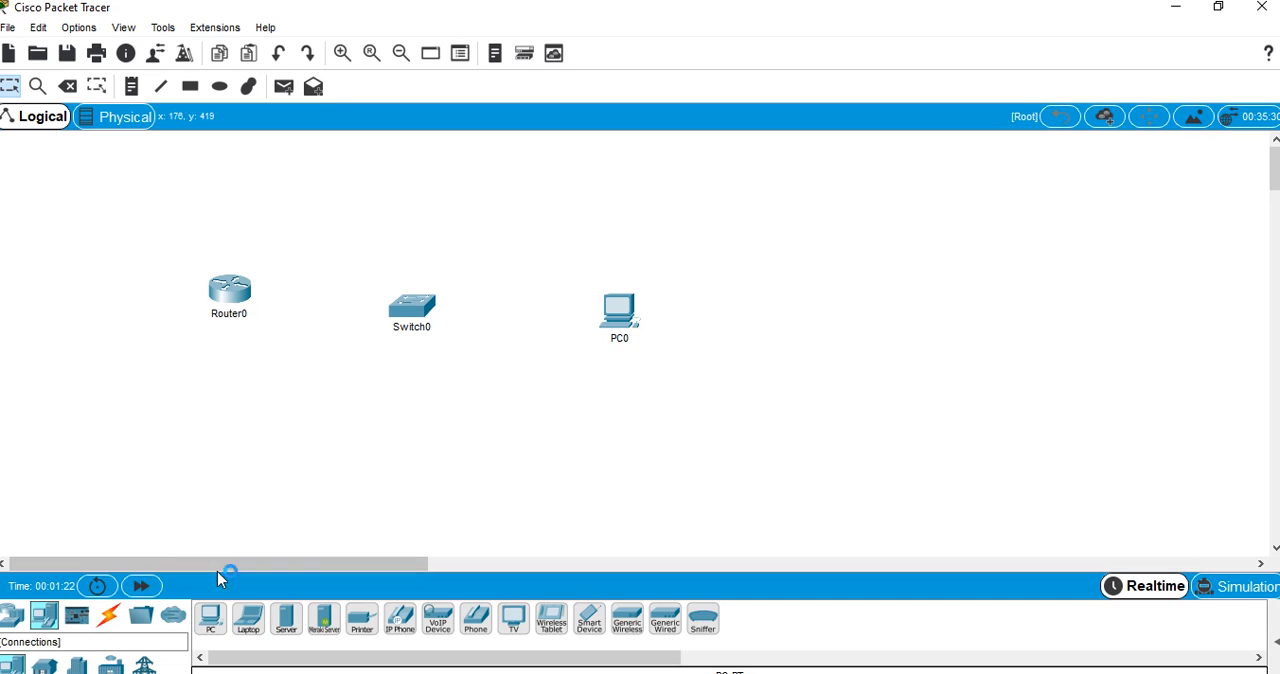
# Connect PC0's FastEthernet0 port to Switch0's FastEthernet0/1 port with a copper straight-through cable
pyautogui.click(112, 618)
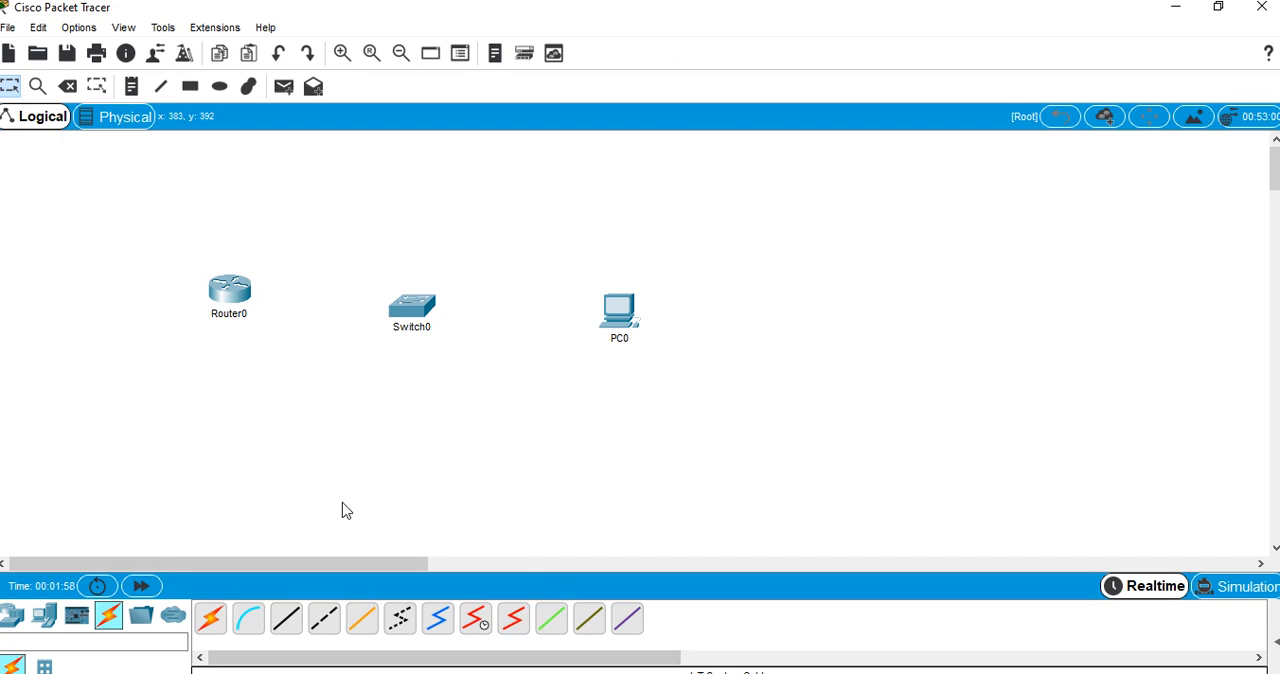
pyautogui.click(286, 619)
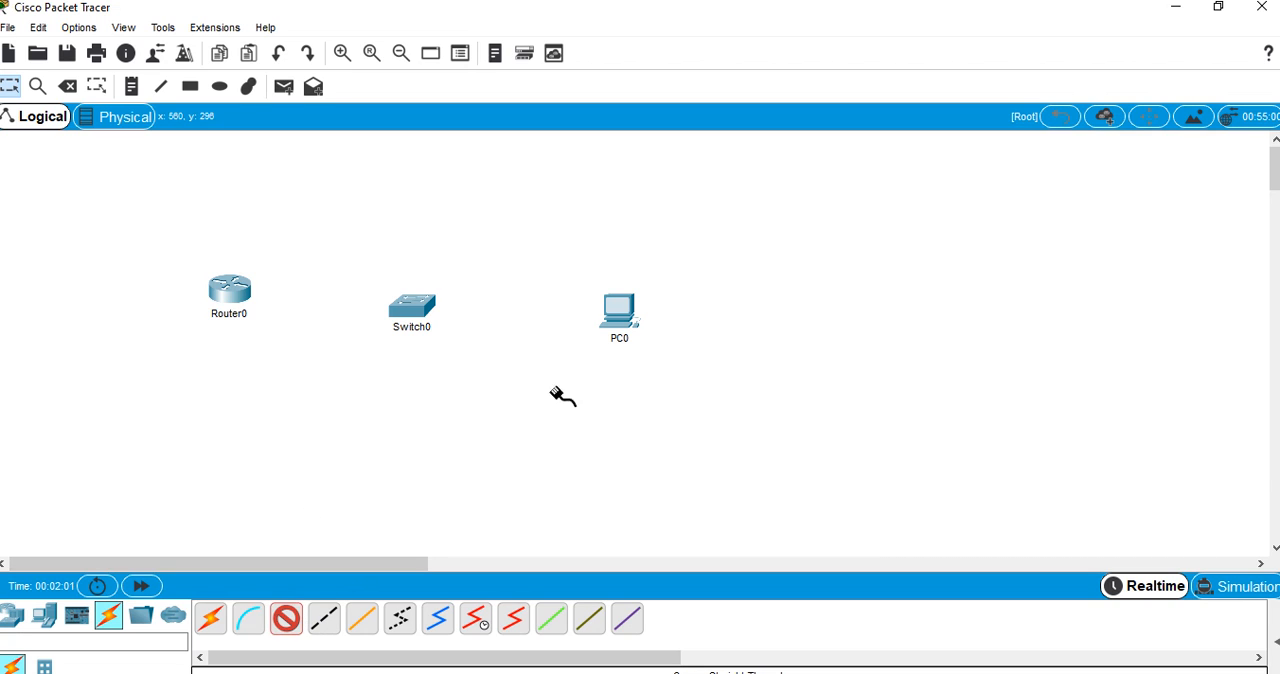
pyautogui.click(624, 310)
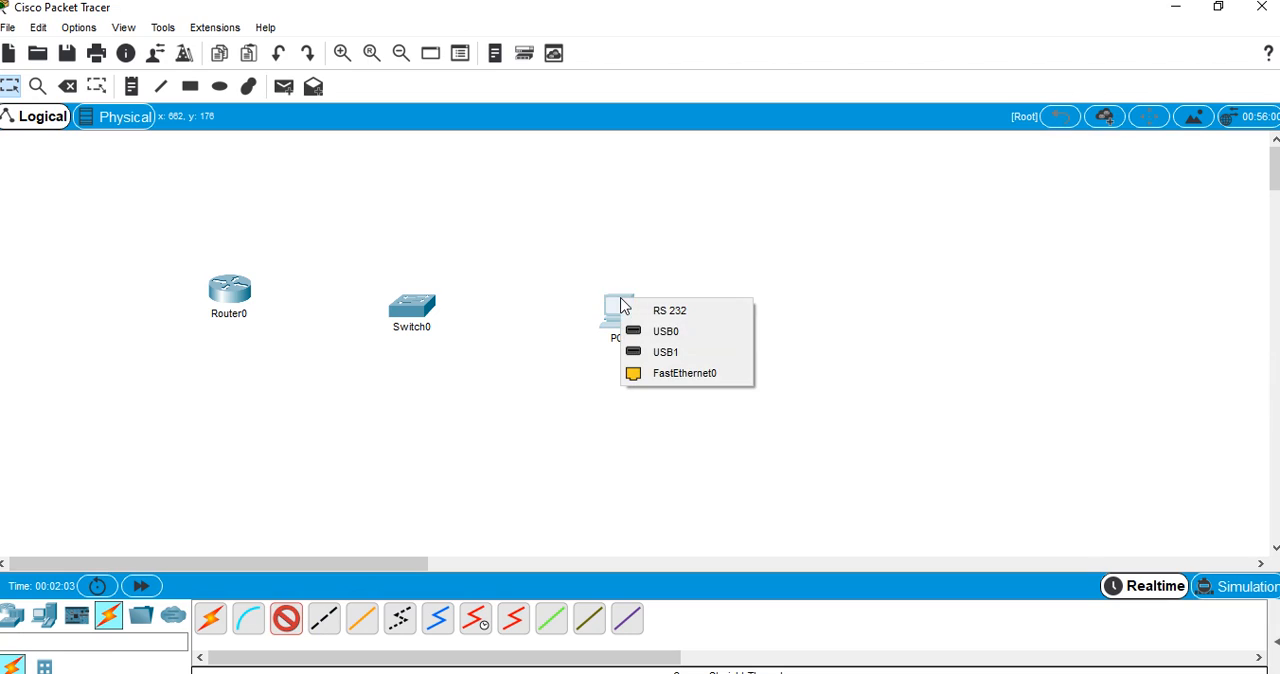
pyautogui.click(661, 376)
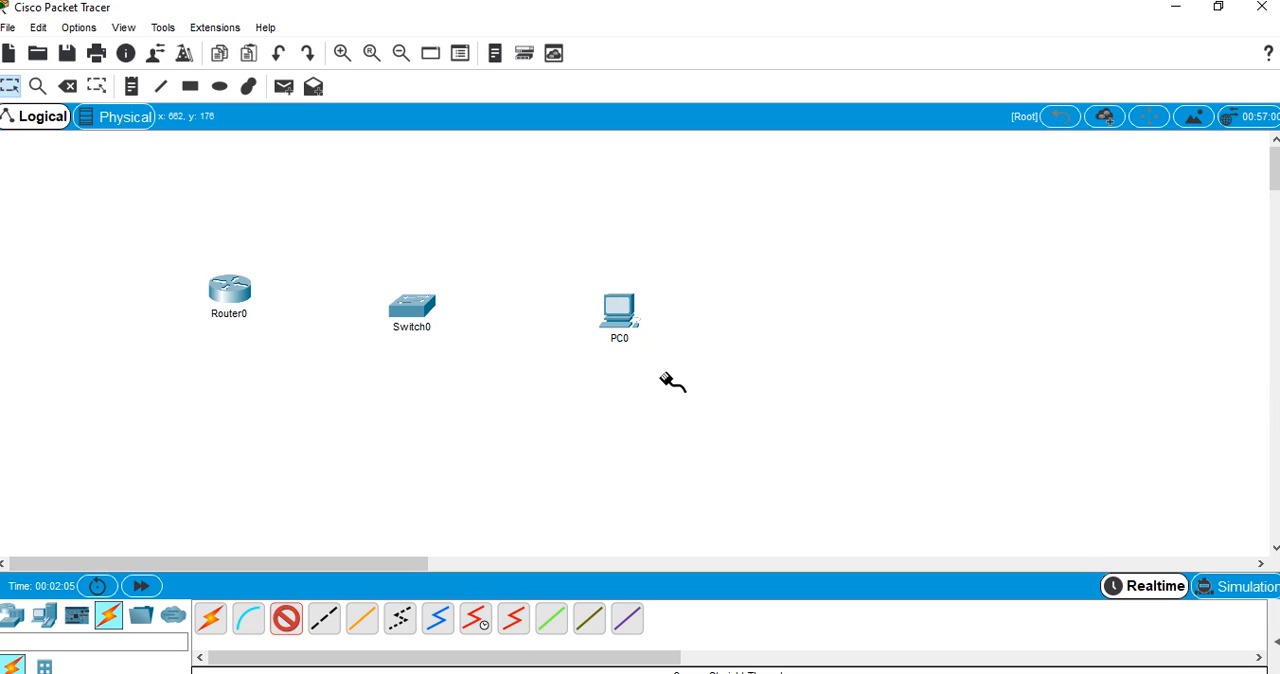
pyautogui.click(404, 309)
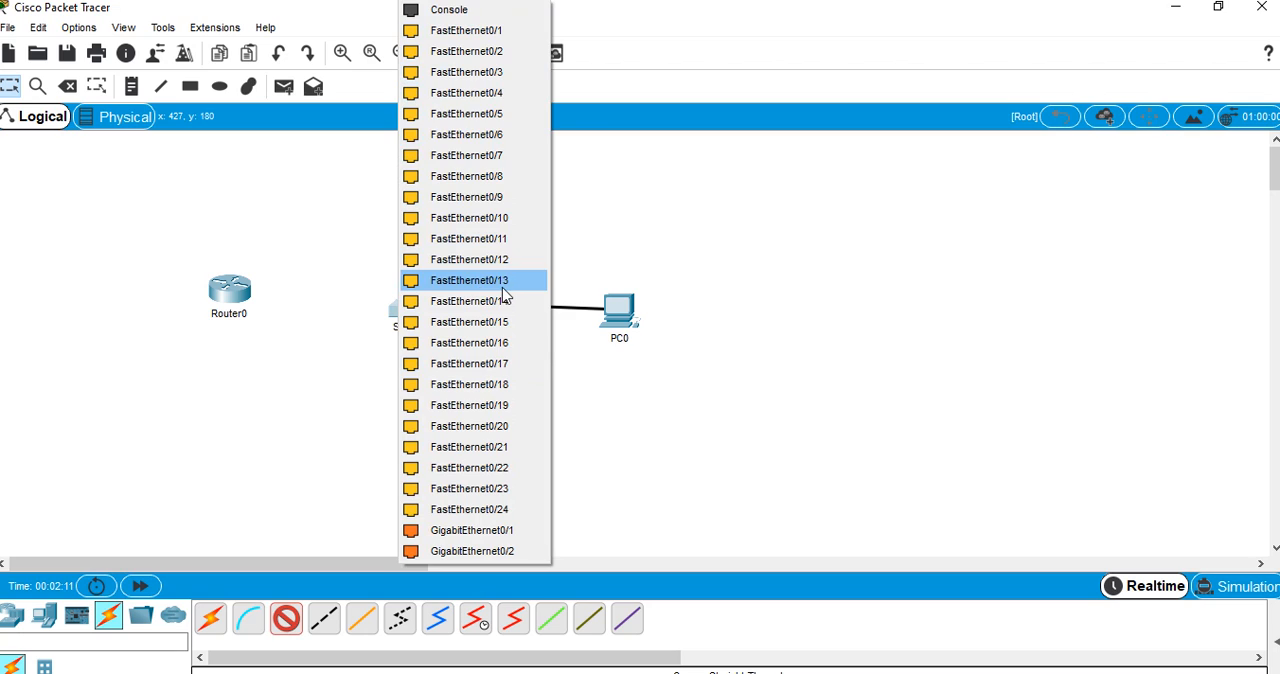
pyautogui.click(487, 35)
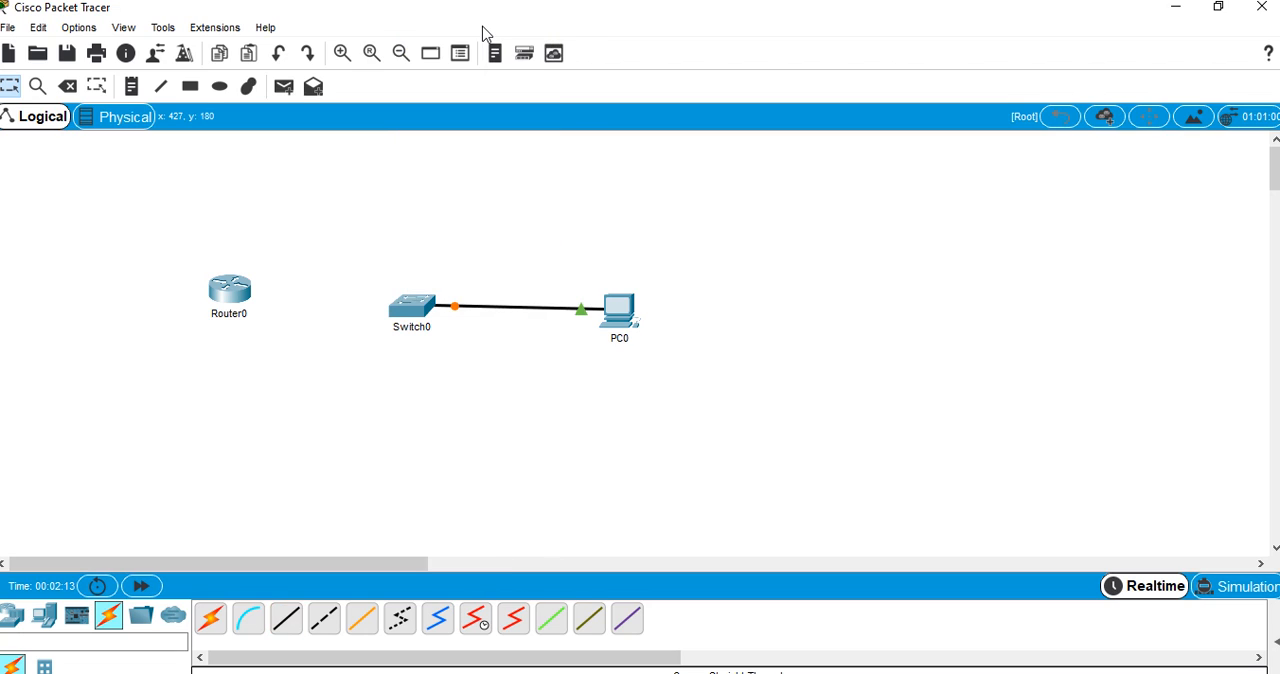
# Connect Router0's GigabitEthernet0/0 port to Switch0's GigabitEthernet0/1 port with a copper straight-through cable
pyautogui.click(286, 620)
pyautogui.click(238, 290)
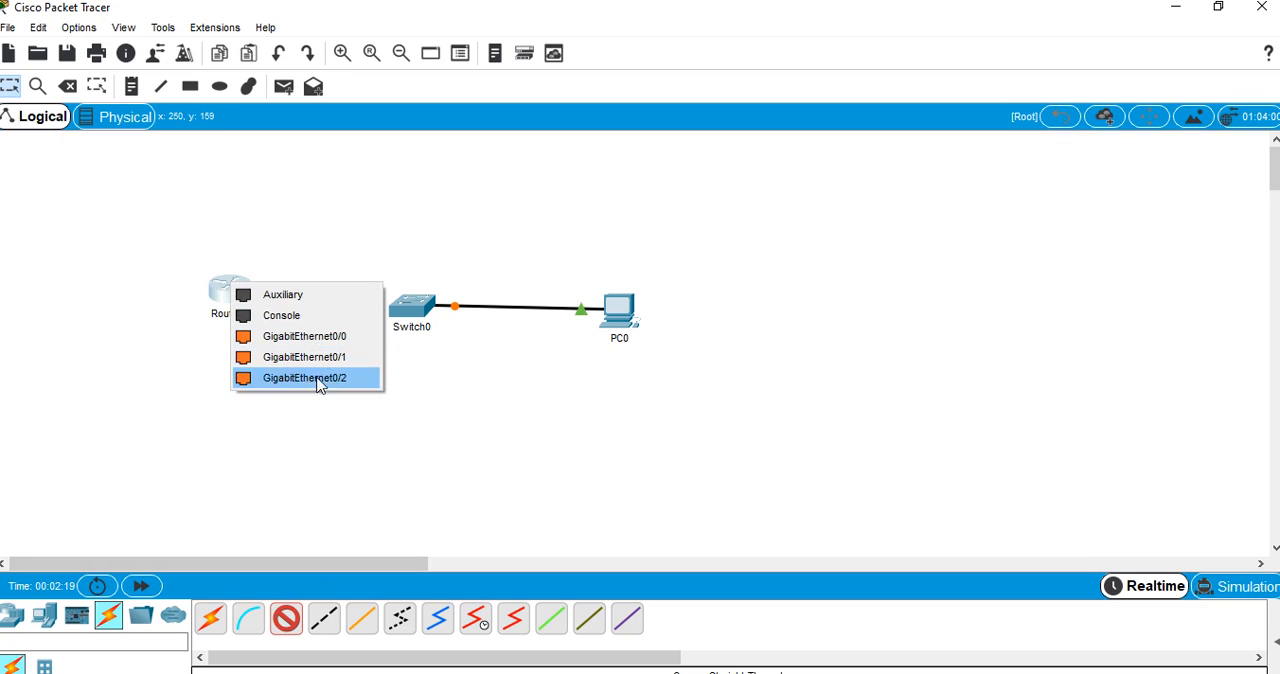
pyautogui.click(326, 340)
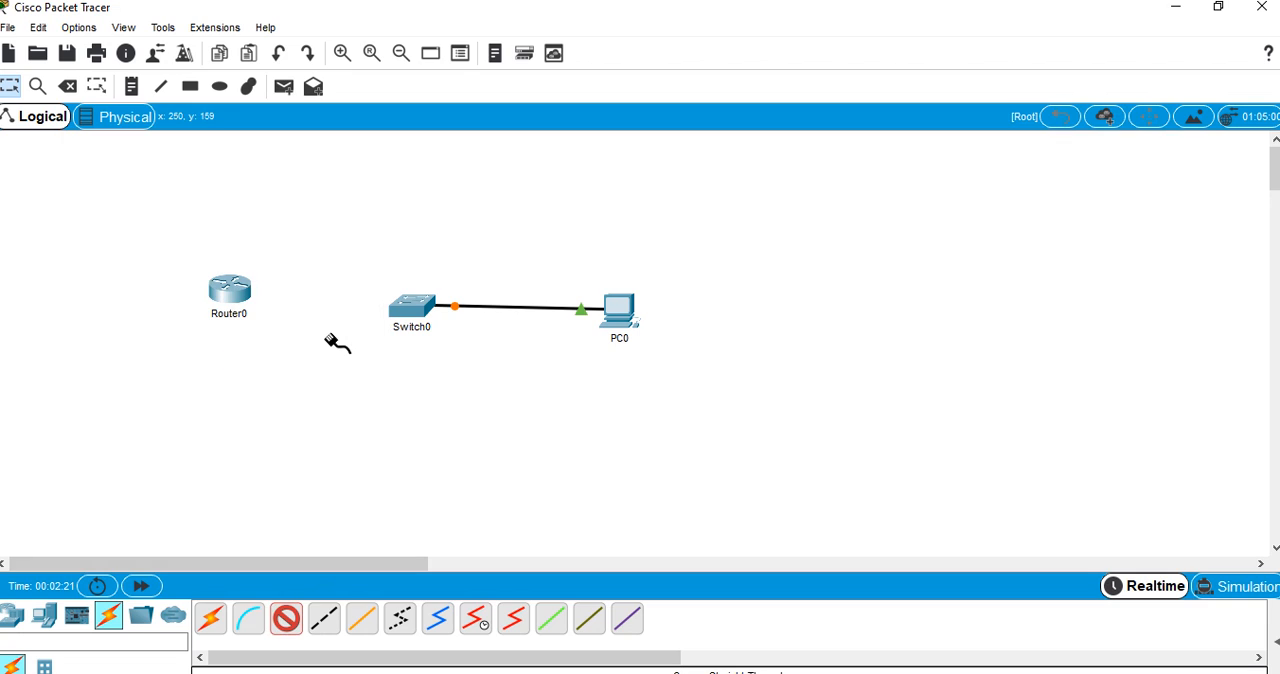
pyautogui.click(423, 311)
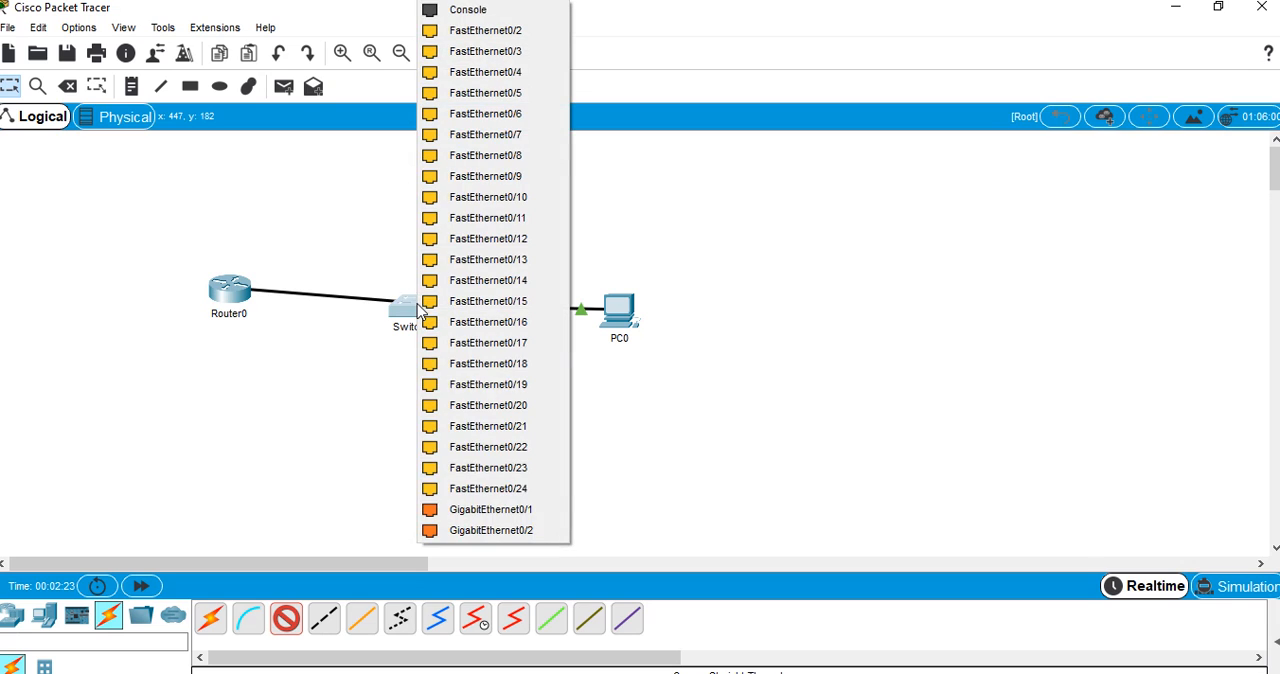
pyautogui.click(497, 511)
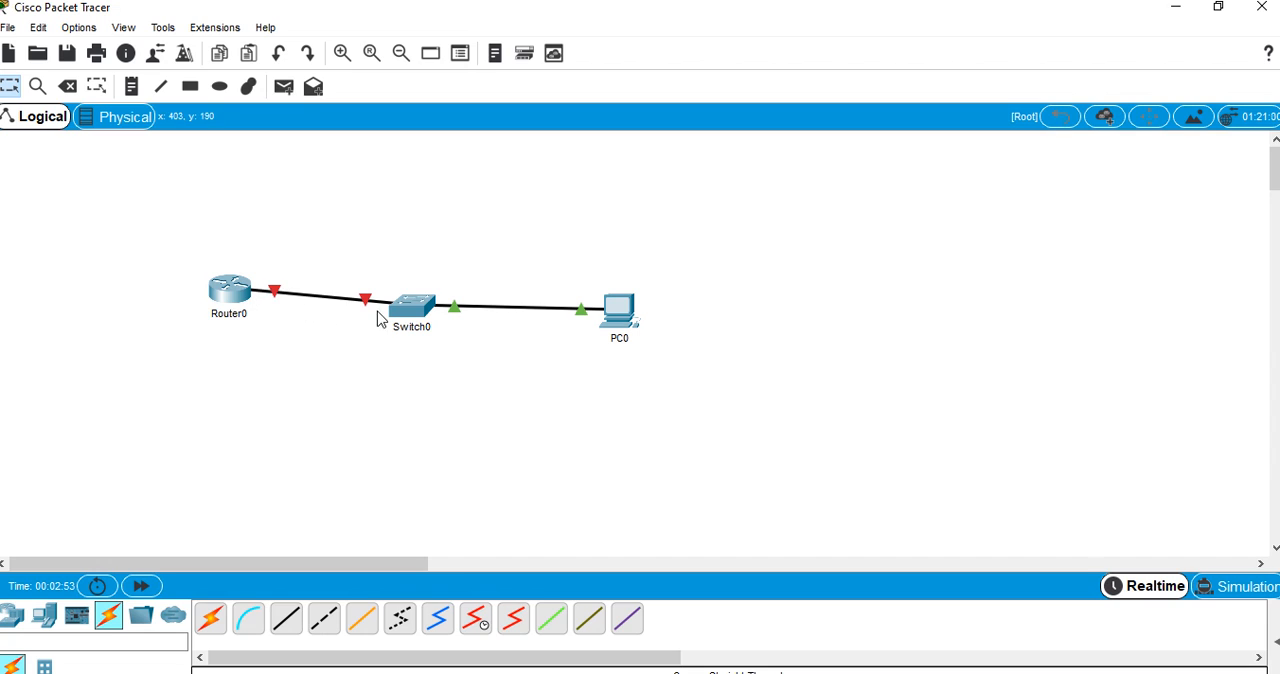
# Turn on the port status of Router0's GigabitEthernet0/0 interface in its configuration
pyautogui.click(248, 292)
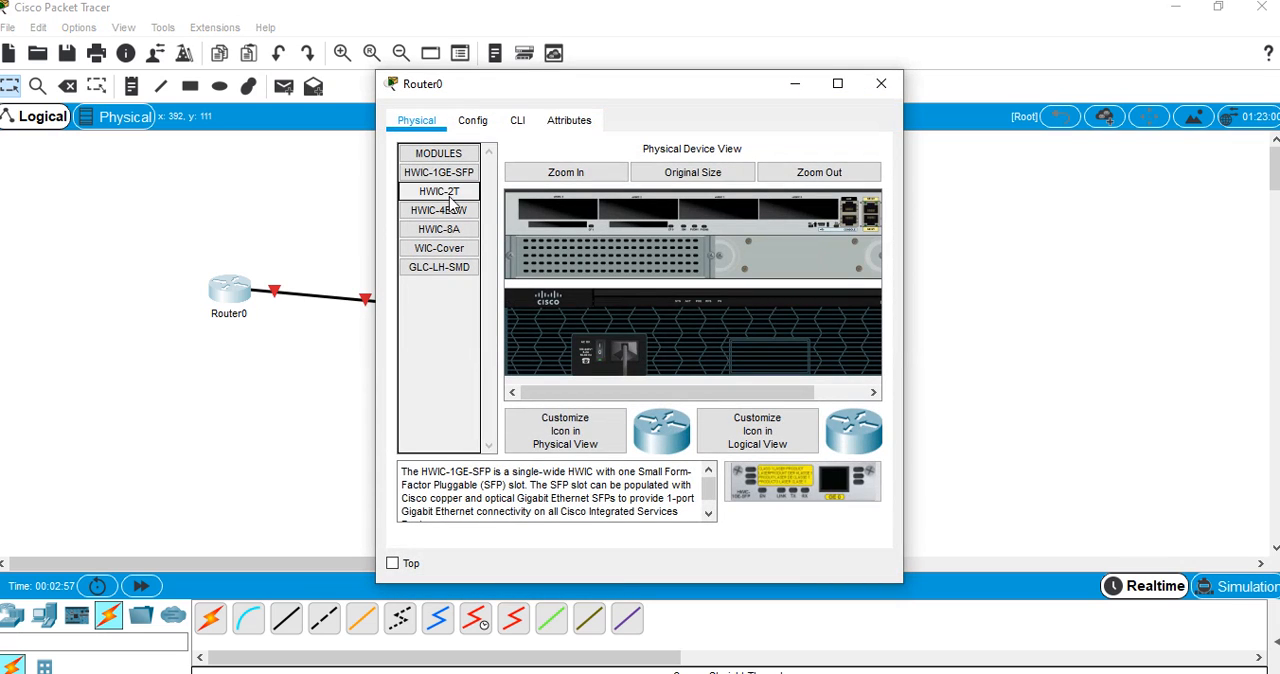
pyautogui.click(473, 121)
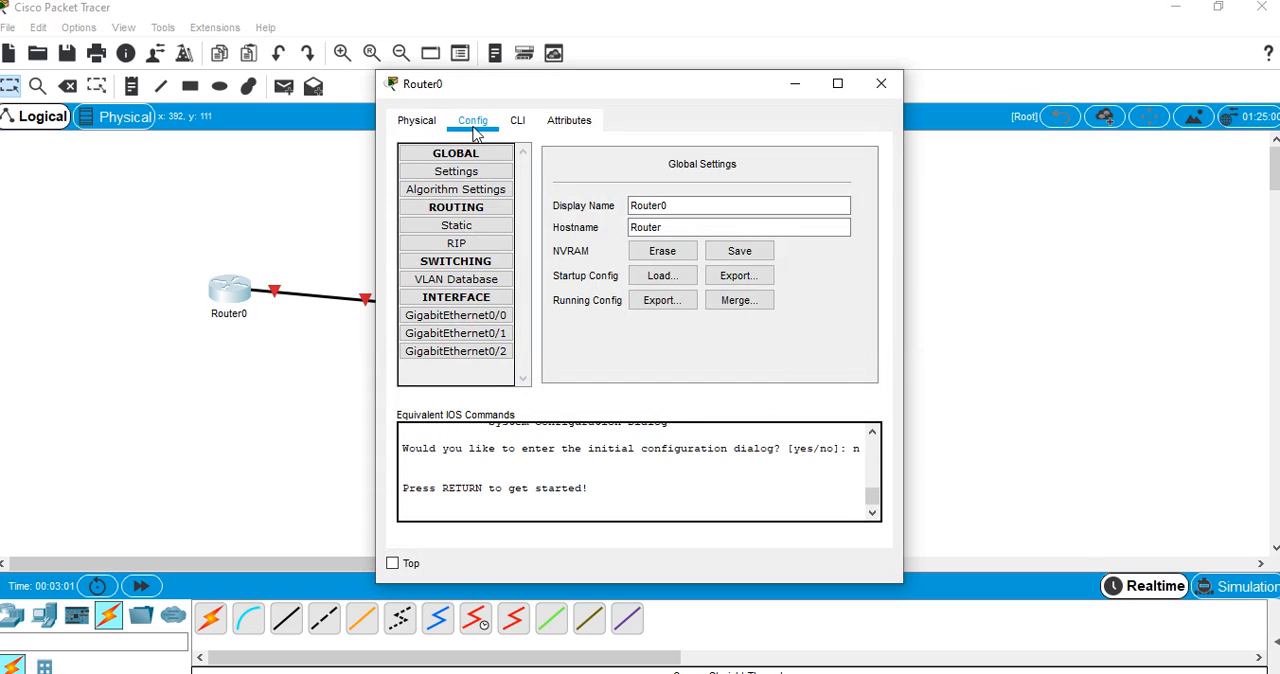
pyautogui.click(481, 316)
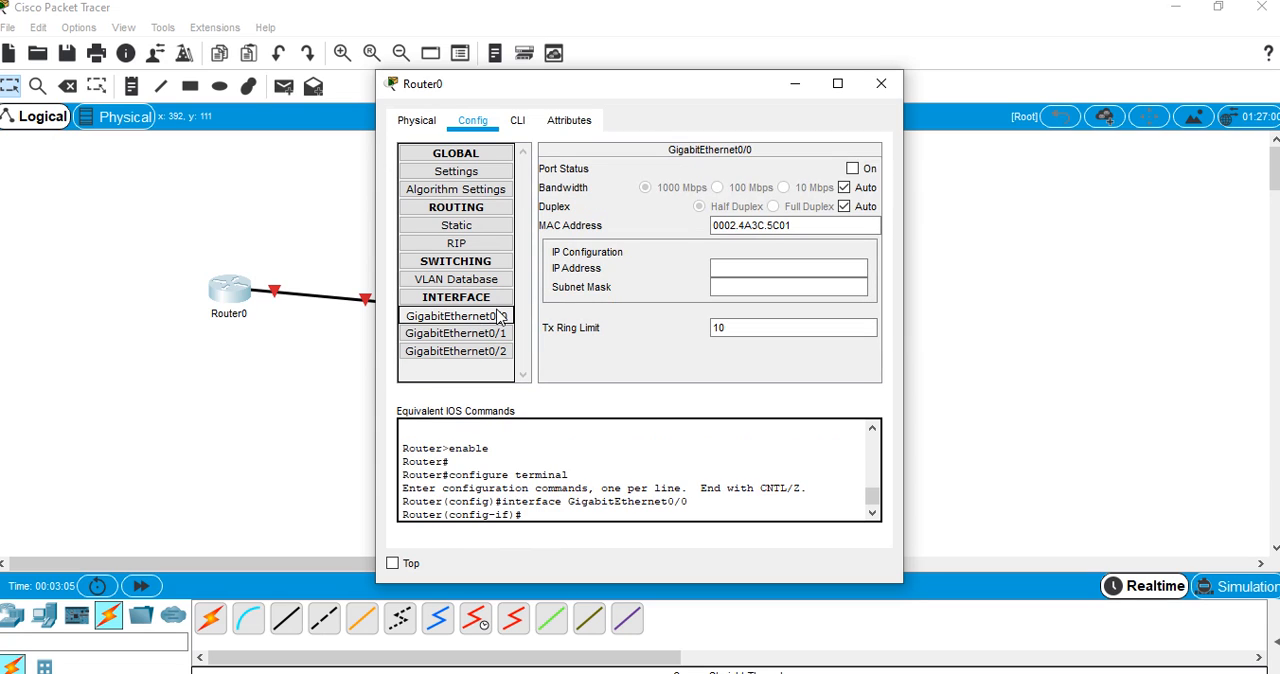
pyautogui.click(852, 169)
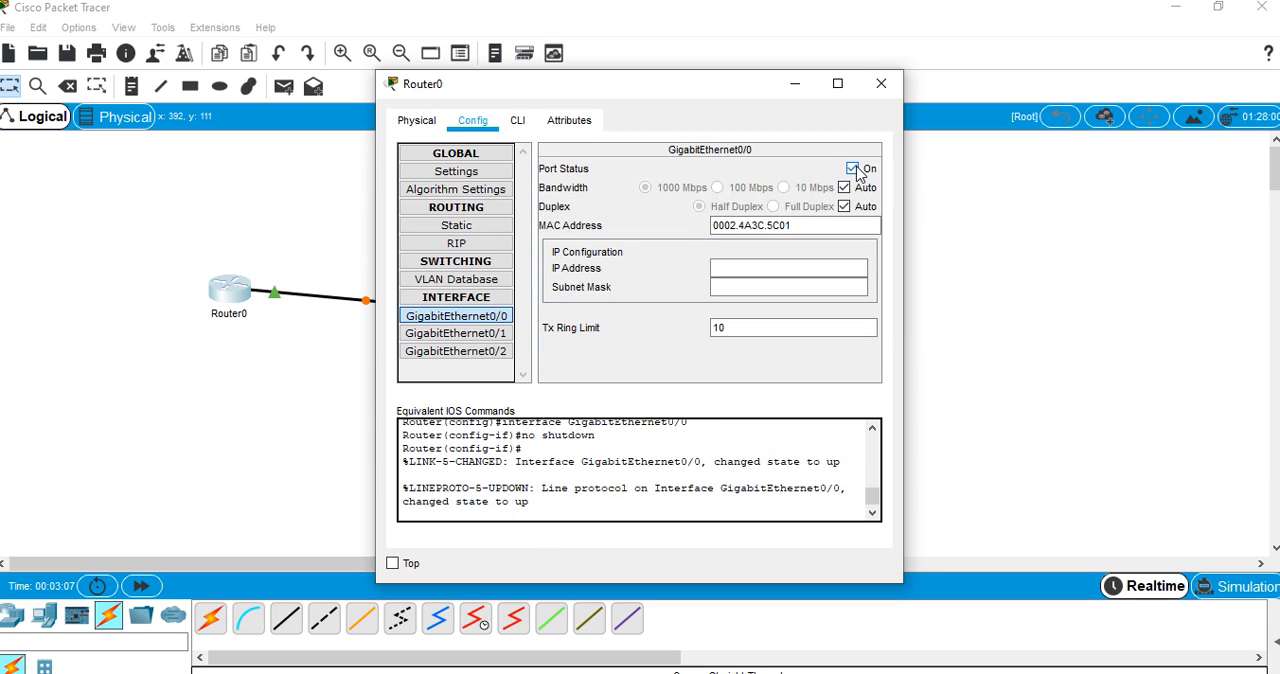
# Try to install the HWIC-2T serial module in Router0's first empty expansion slot while the router is powered on
pyautogui.click(882, 84)
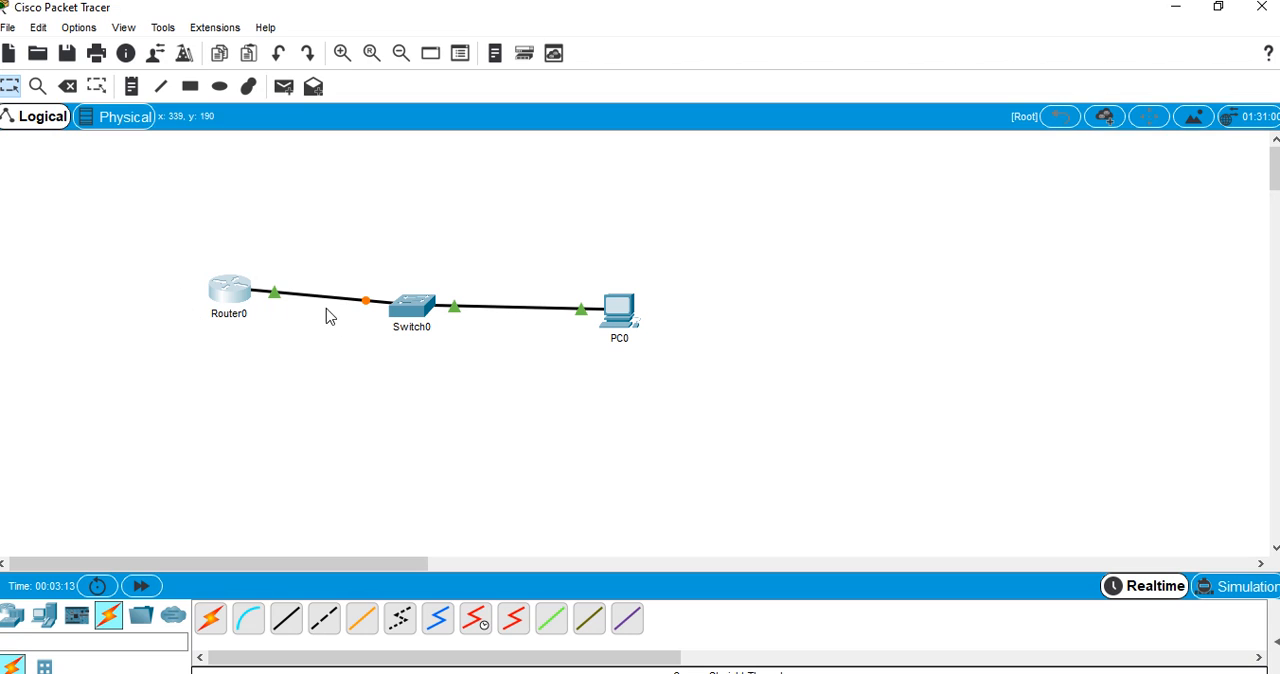
pyautogui.click(230, 290)
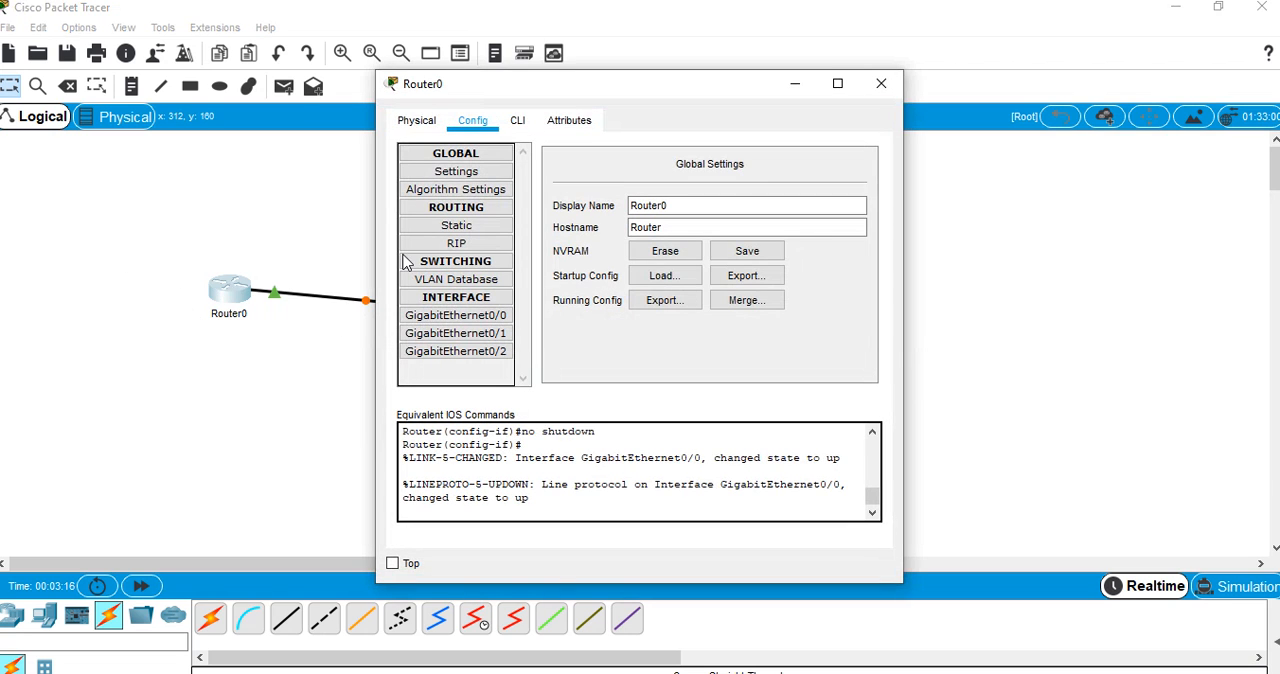
pyautogui.click(433, 125)
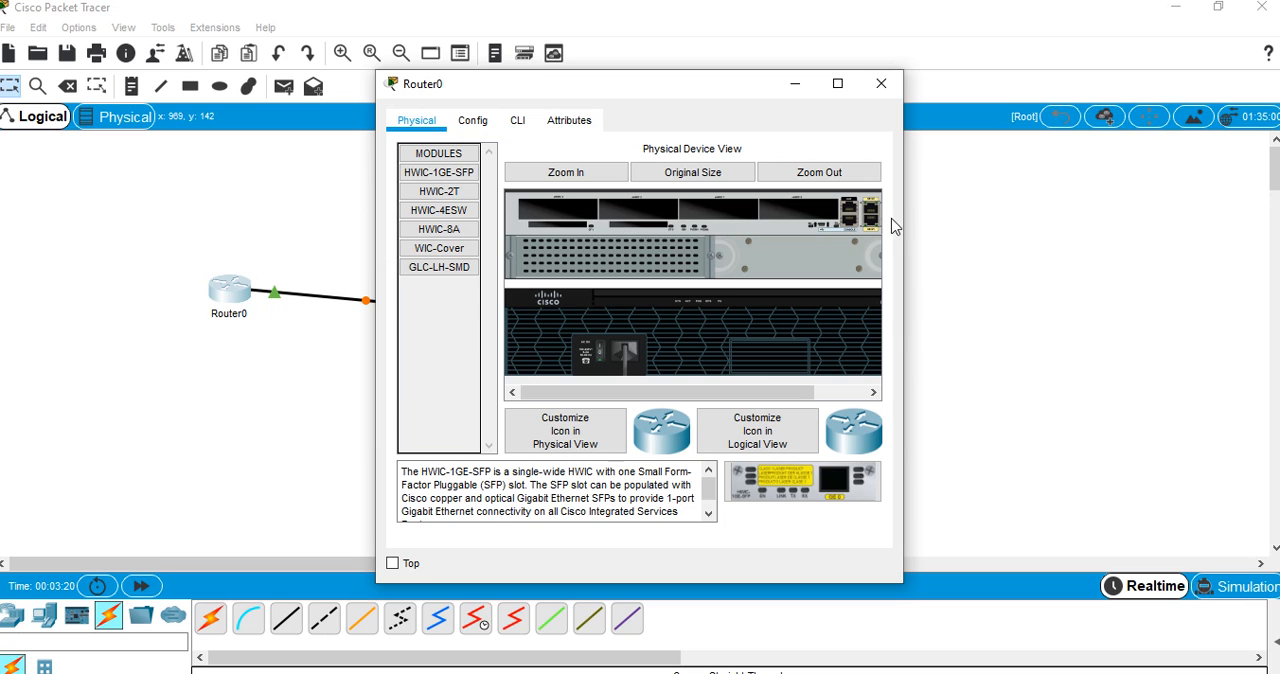
pyautogui.moveTo(440, 191); pyautogui.dragTo(556, 214)
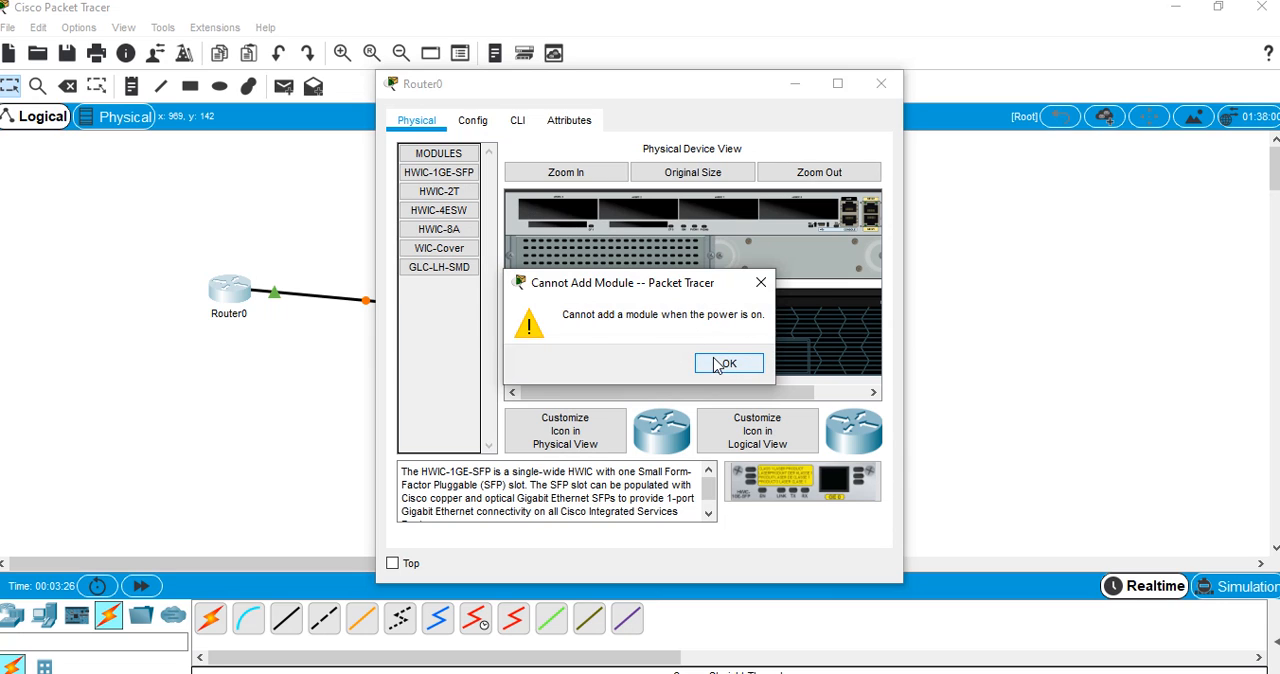
pyautogui.click(726, 364)
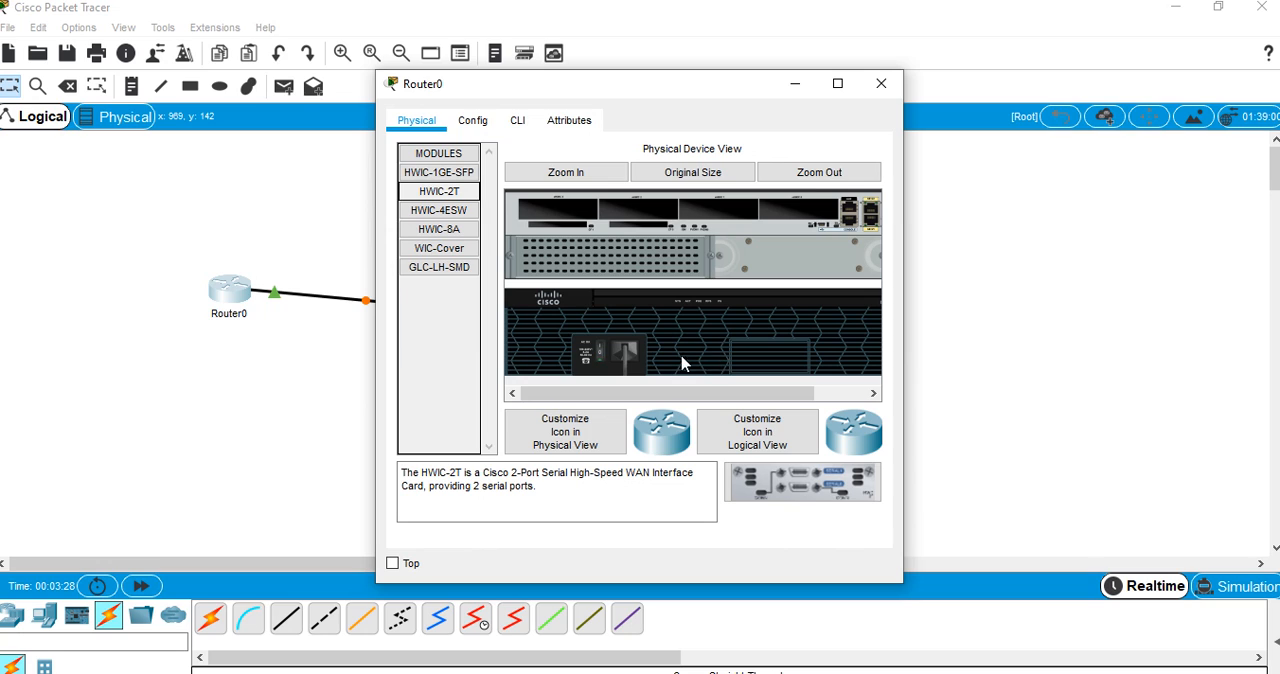
# Power off Router0, install the HWIC-2T module in its first empty expansion slot, and power the router back on
pyautogui.click(598, 360)
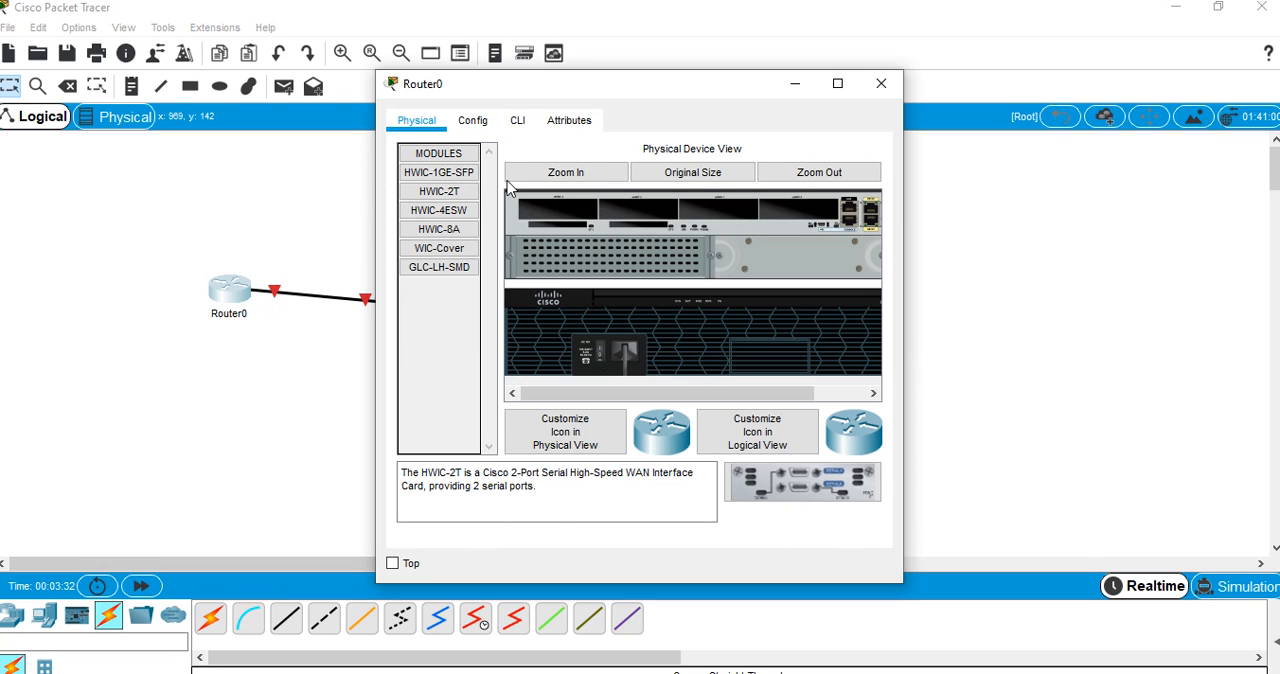
pyautogui.moveTo(455, 191); pyautogui.dragTo(523, 213)
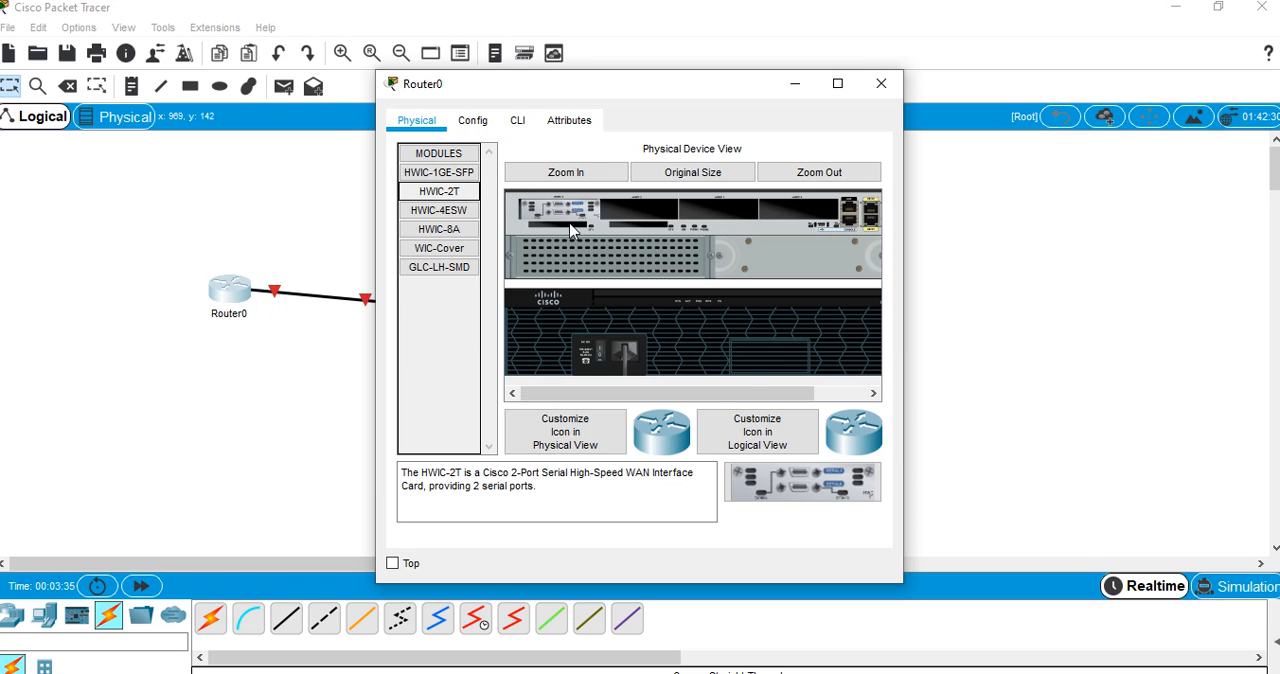
pyautogui.click(603, 364)
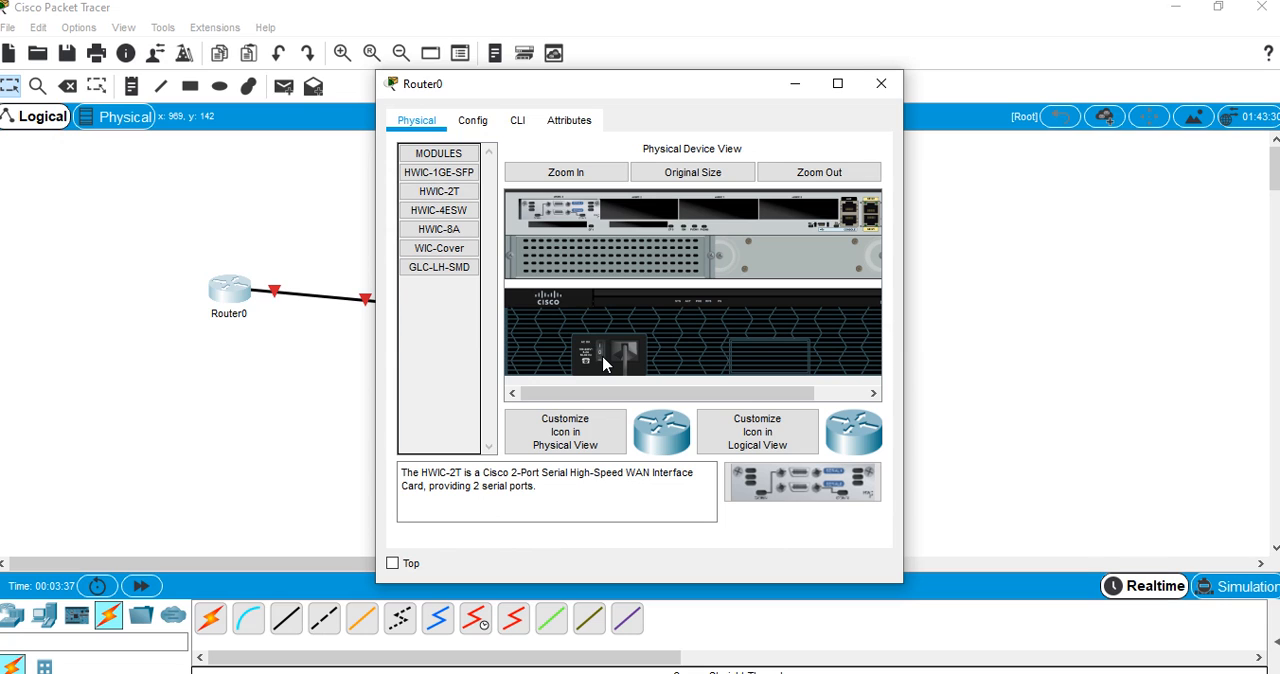
pyautogui.click(474, 120)
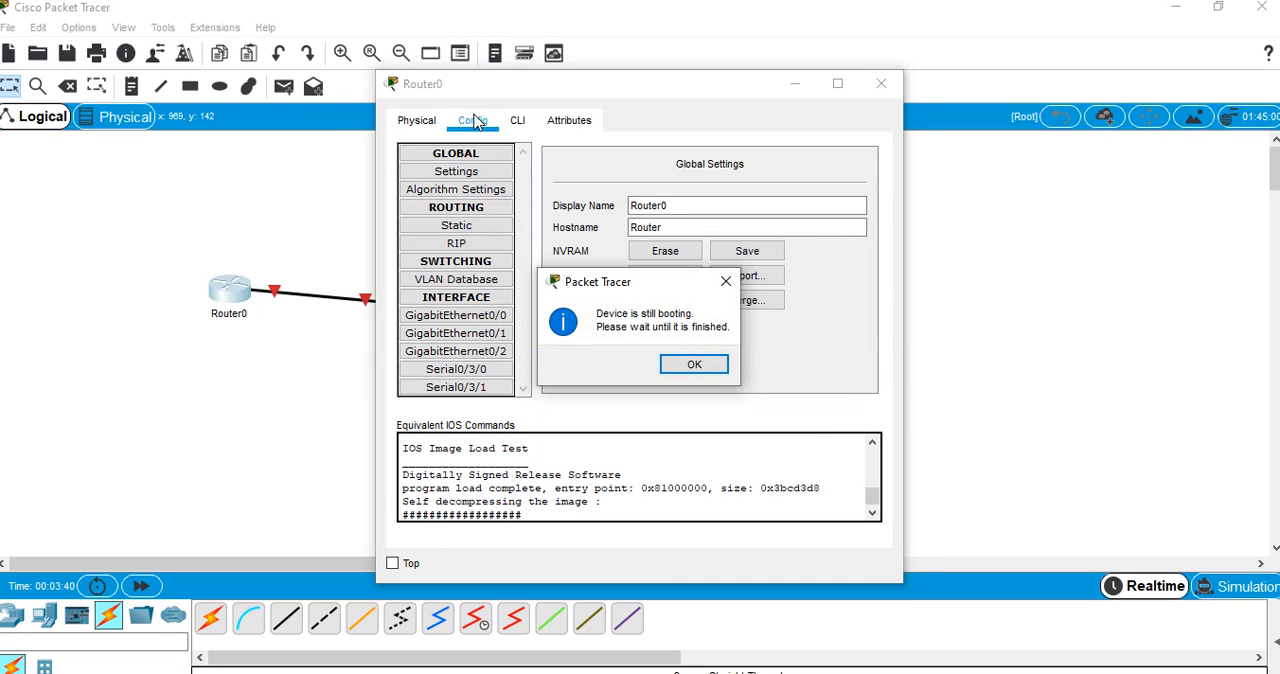
pyautogui.click(696, 365)
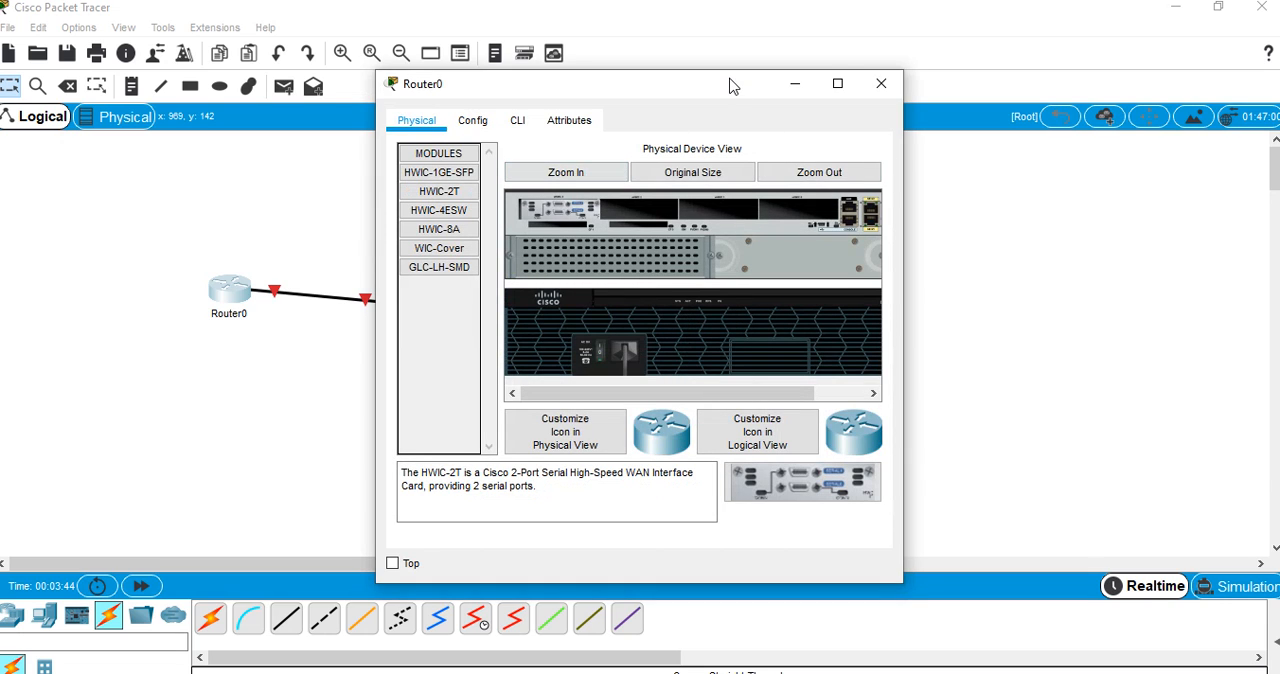
# Examine Switch0's physical view, its configuration including the FastEthernet0/2 interface, and its command line interface
pyautogui.moveTo(735, 87); pyautogui.dragTo(1019, 79)
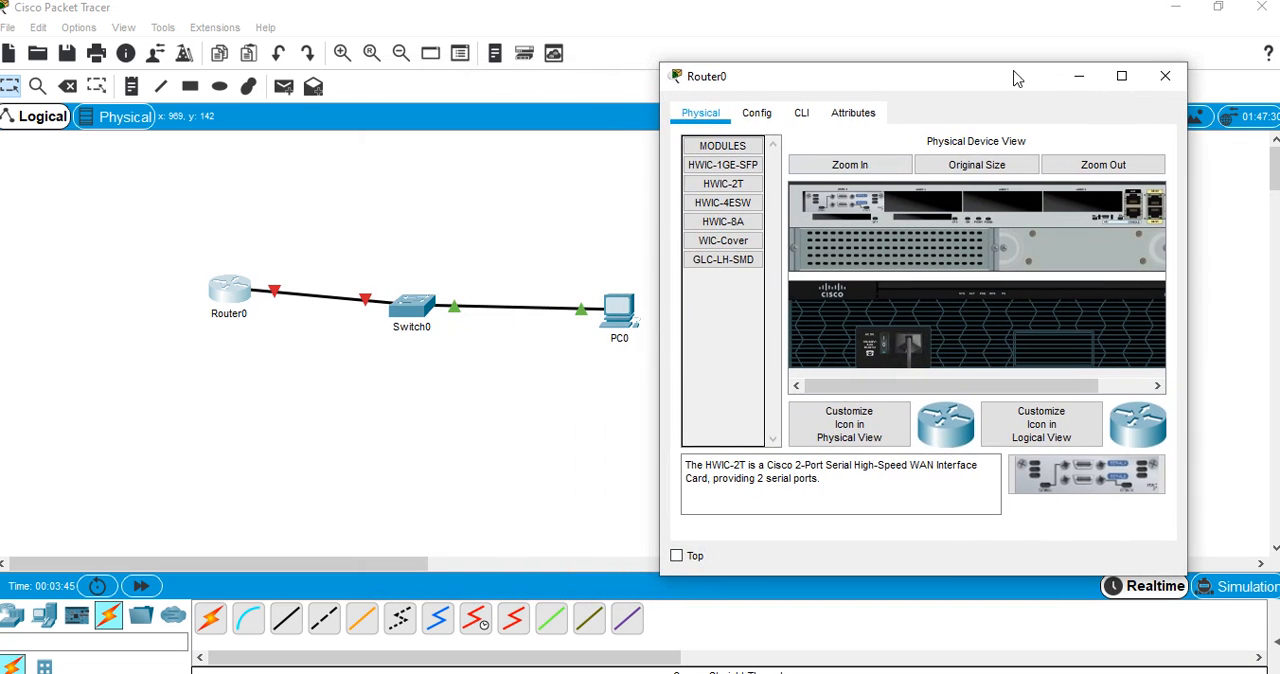
pyautogui.click(424, 308)
pyautogui.click(424, 308)
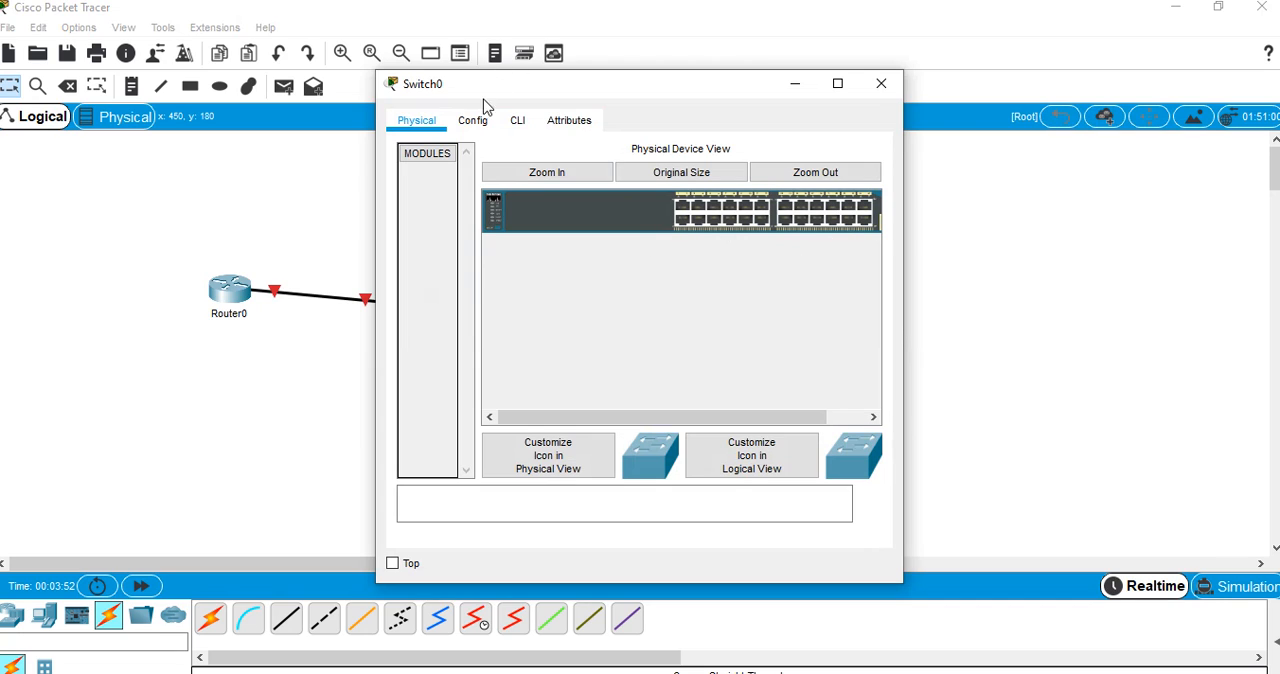
pyautogui.click(476, 124)
pyautogui.click(512, 122)
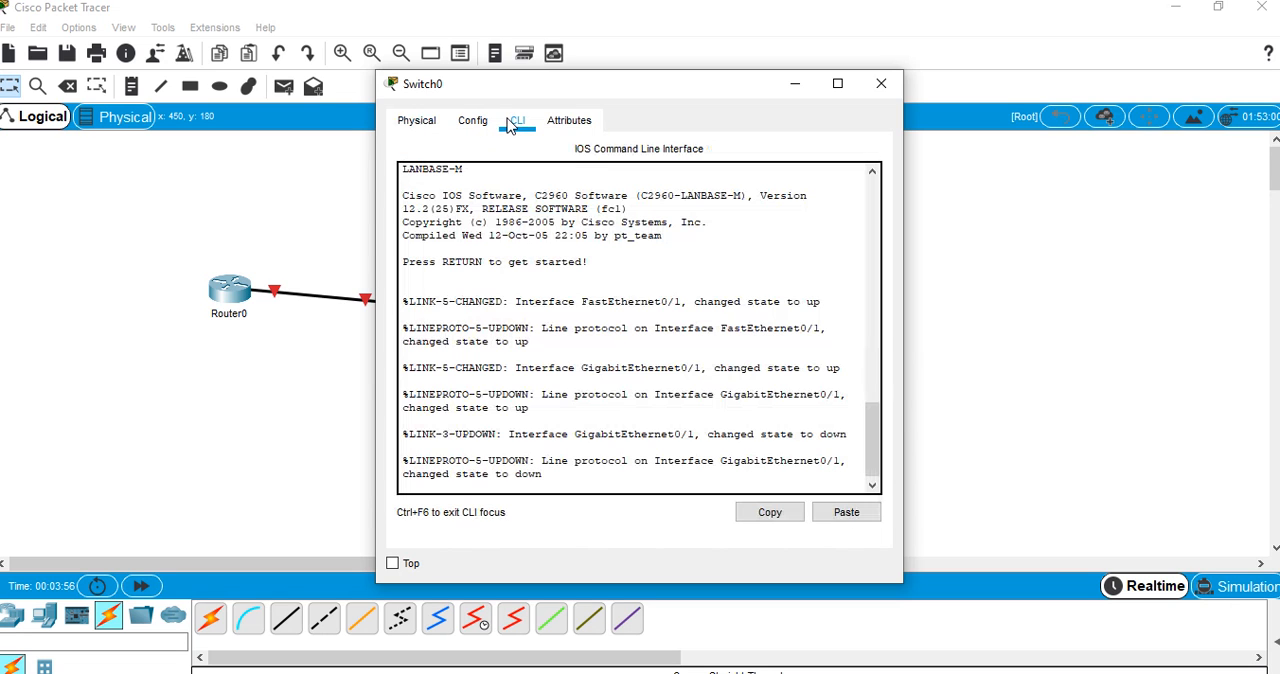
pyautogui.click(472, 122)
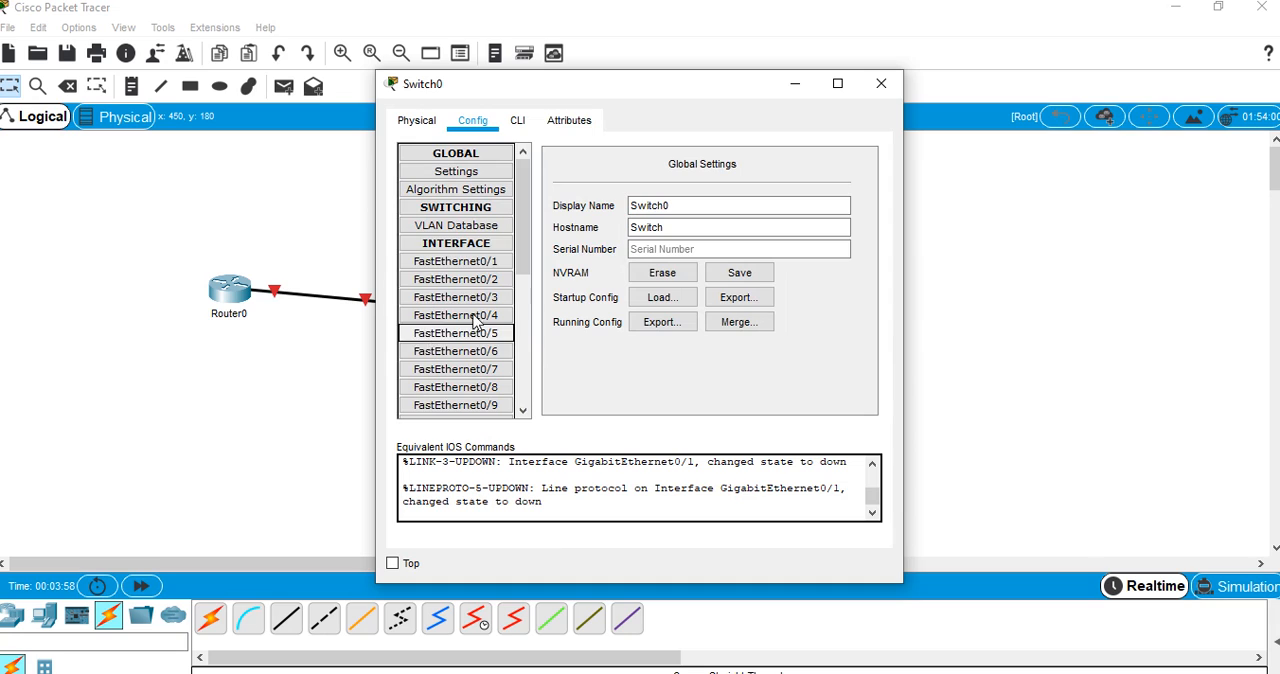
pyautogui.click(474, 281)
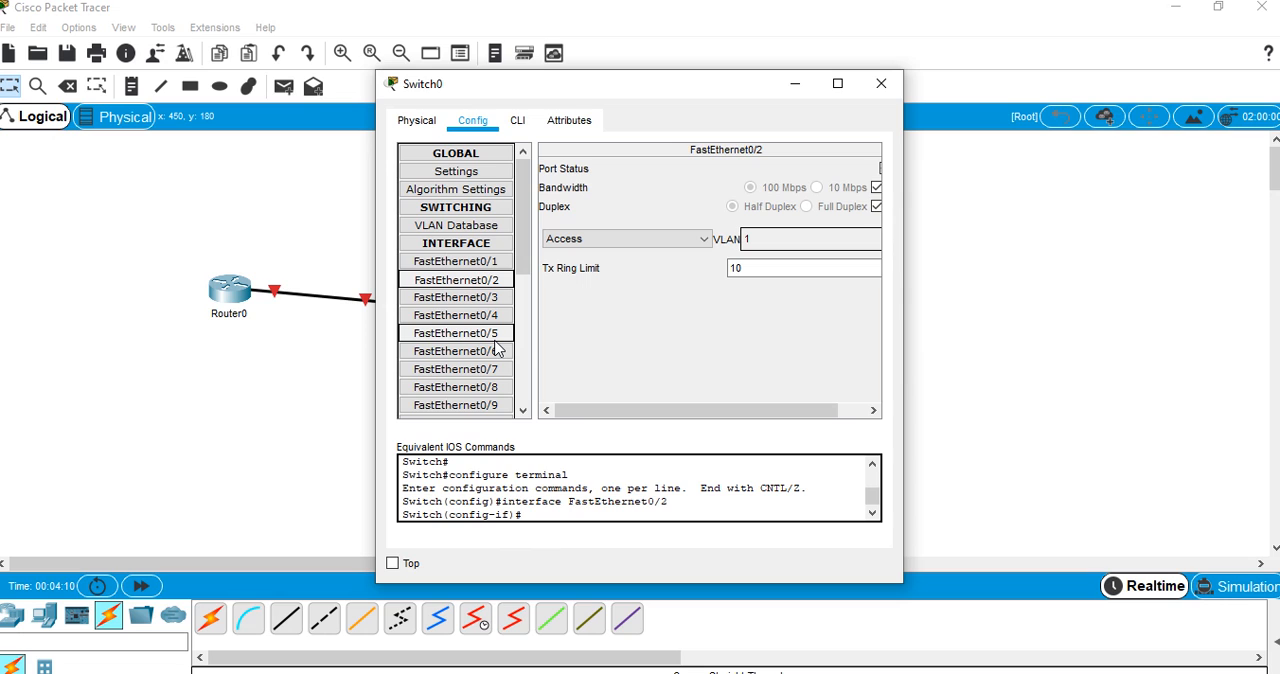
pyautogui.click(519, 120)
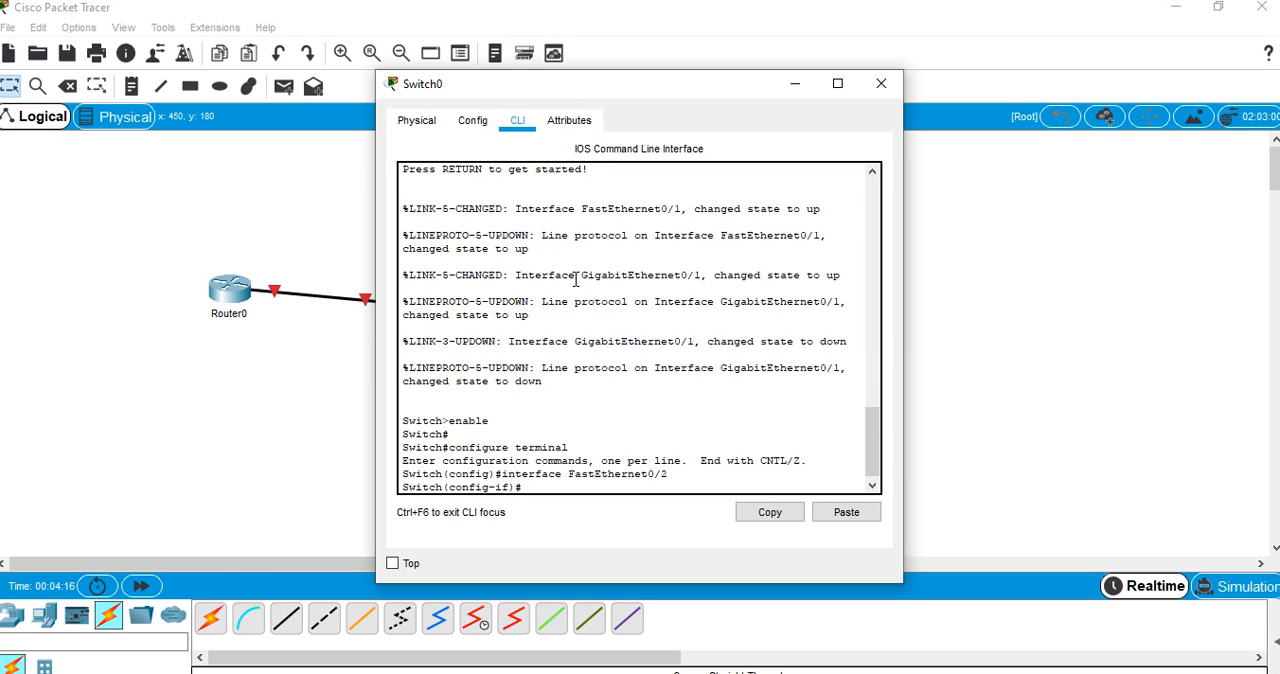
pyautogui.click(881, 83)
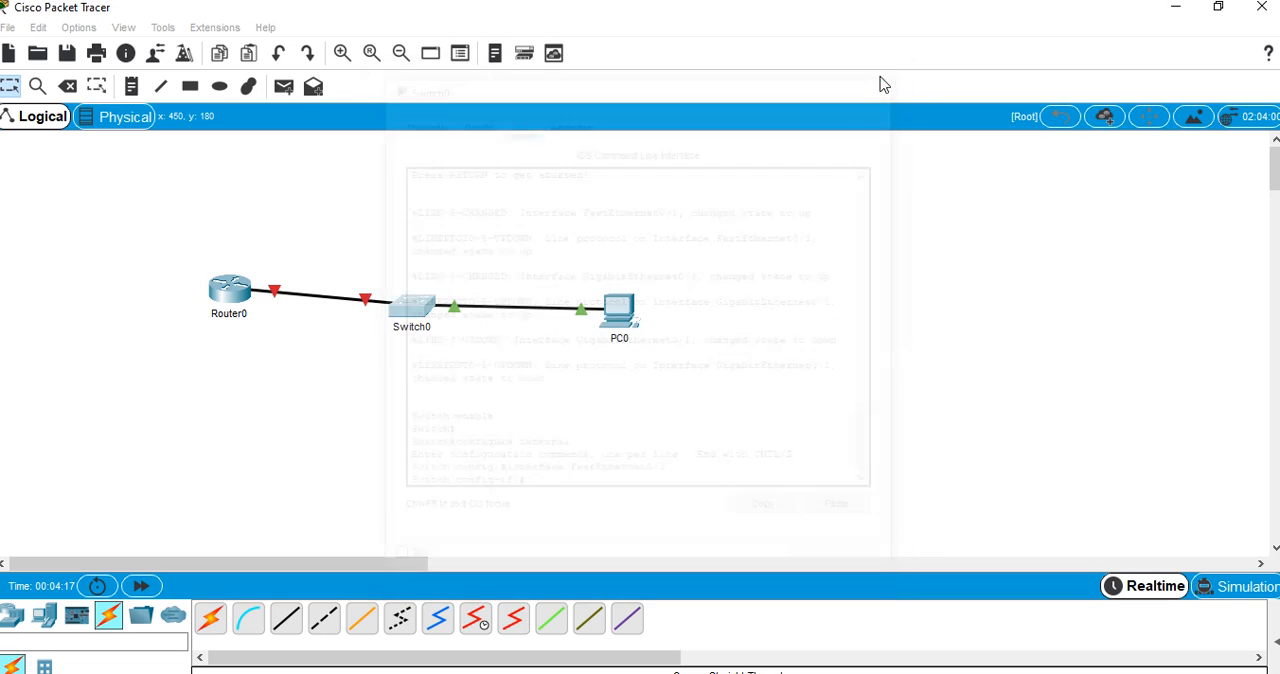
# Check Router0's boot progress on its command line and view the GigabitEthernet0/0 interface settings
pyautogui.click(240, 290)
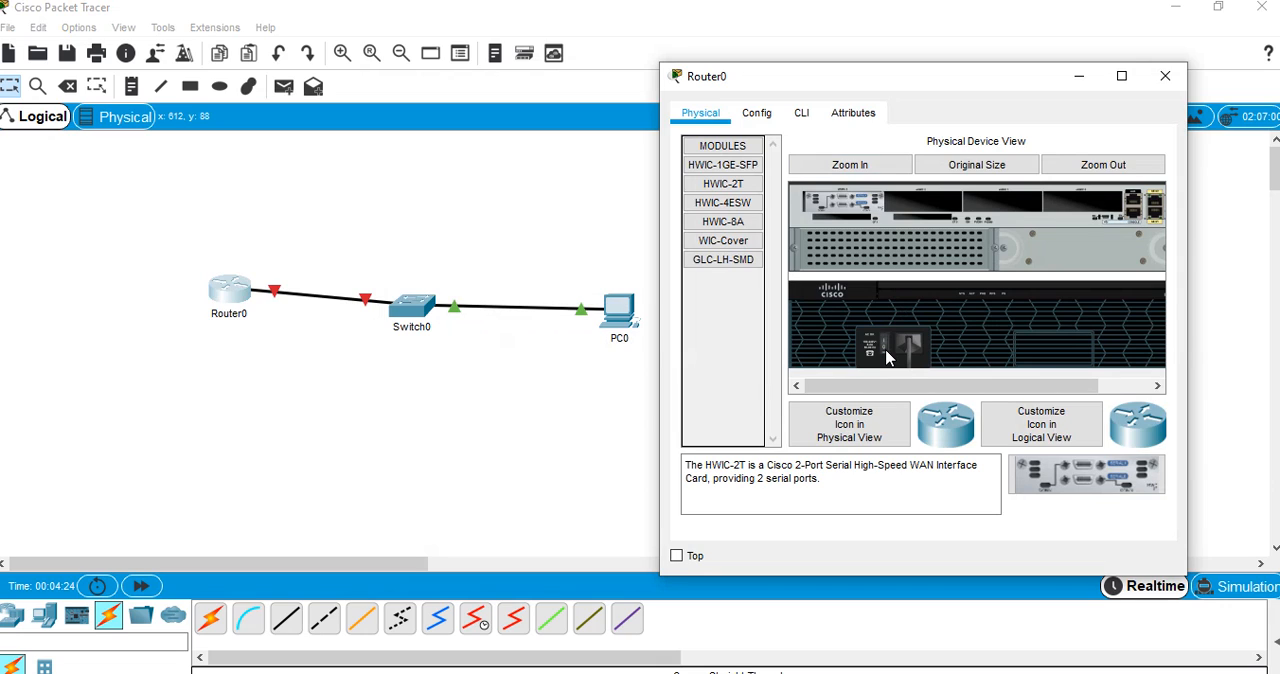
pyautogui.click(800, 115)
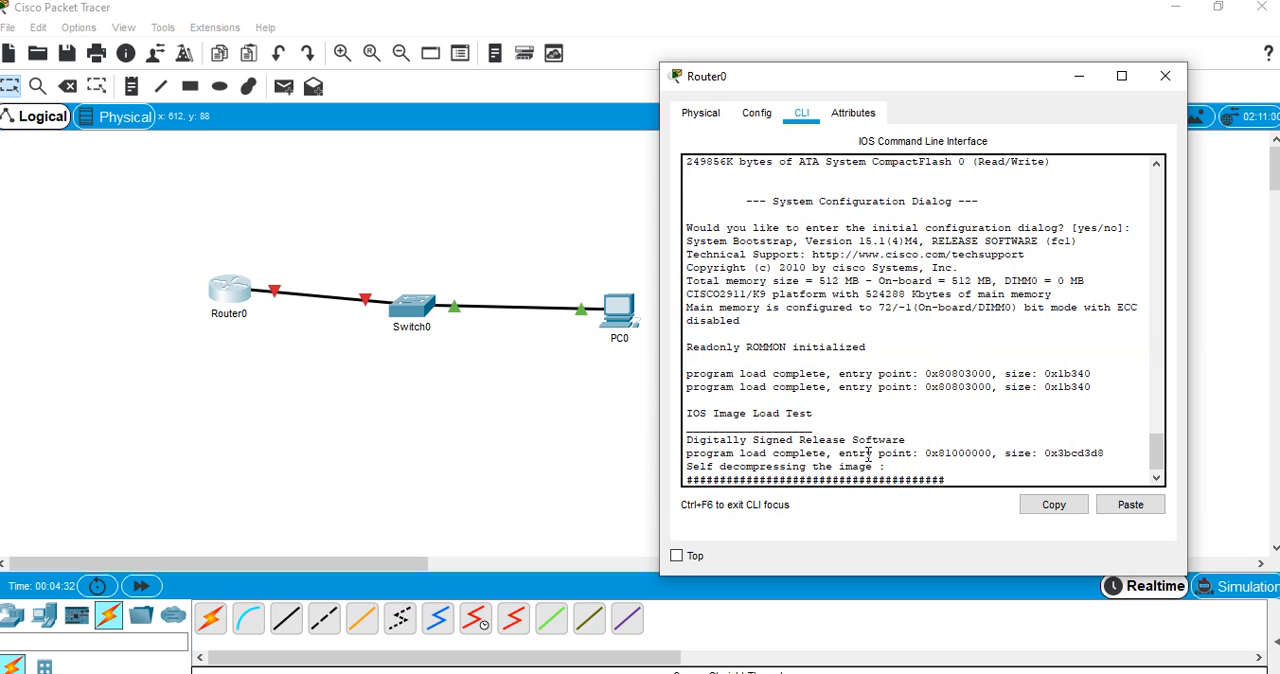
pyautogui.click(758, 114)
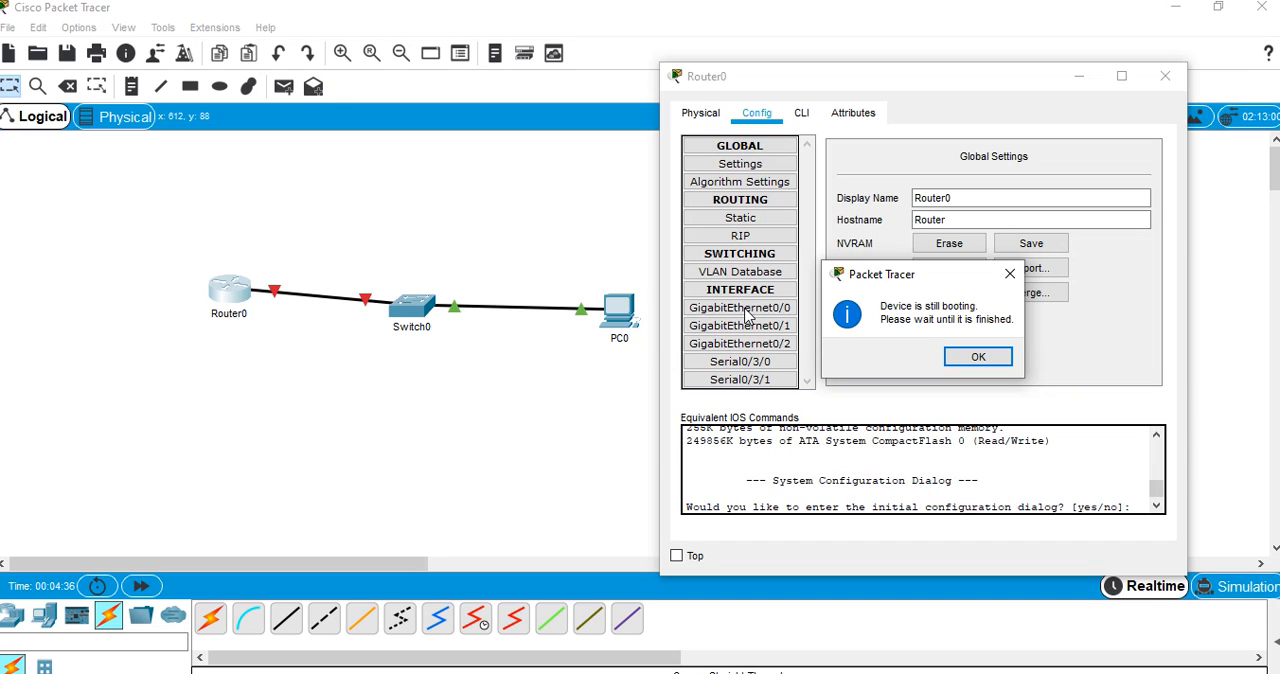
pyautogui.click(978, 357)
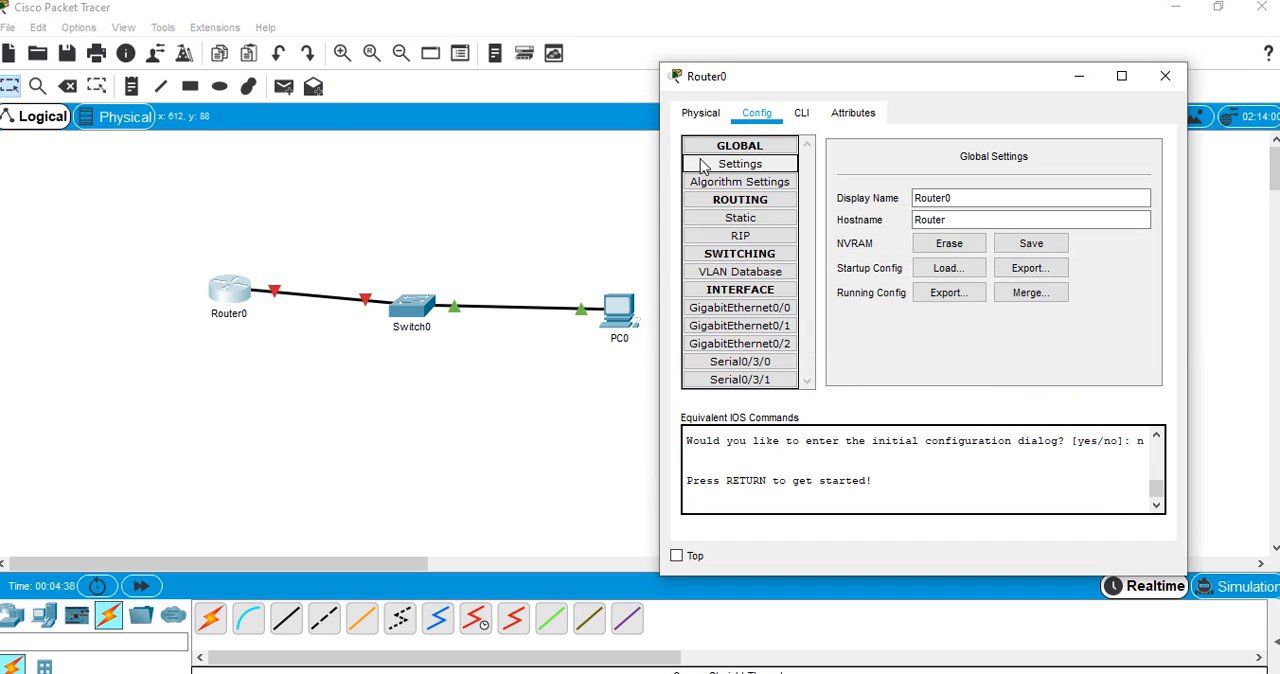
pyautogui.click(781, 312)
pyautogui.click(1022, 262)
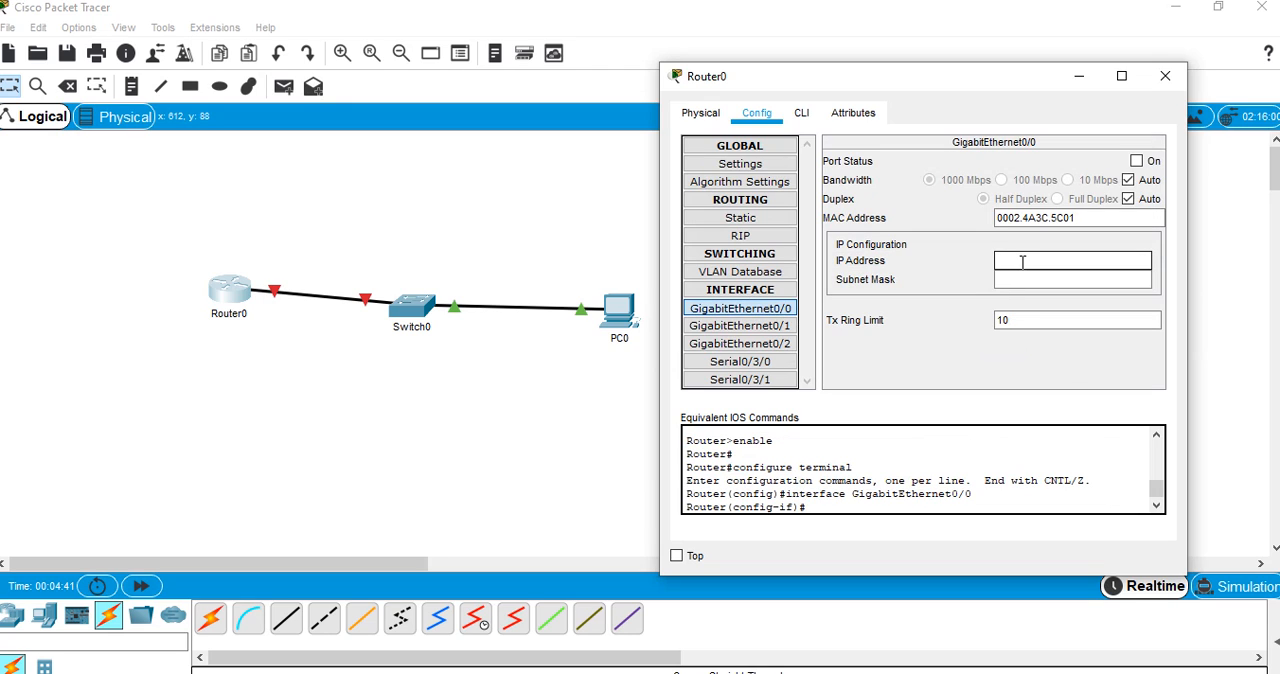
pyautogui.click(1165, 76)
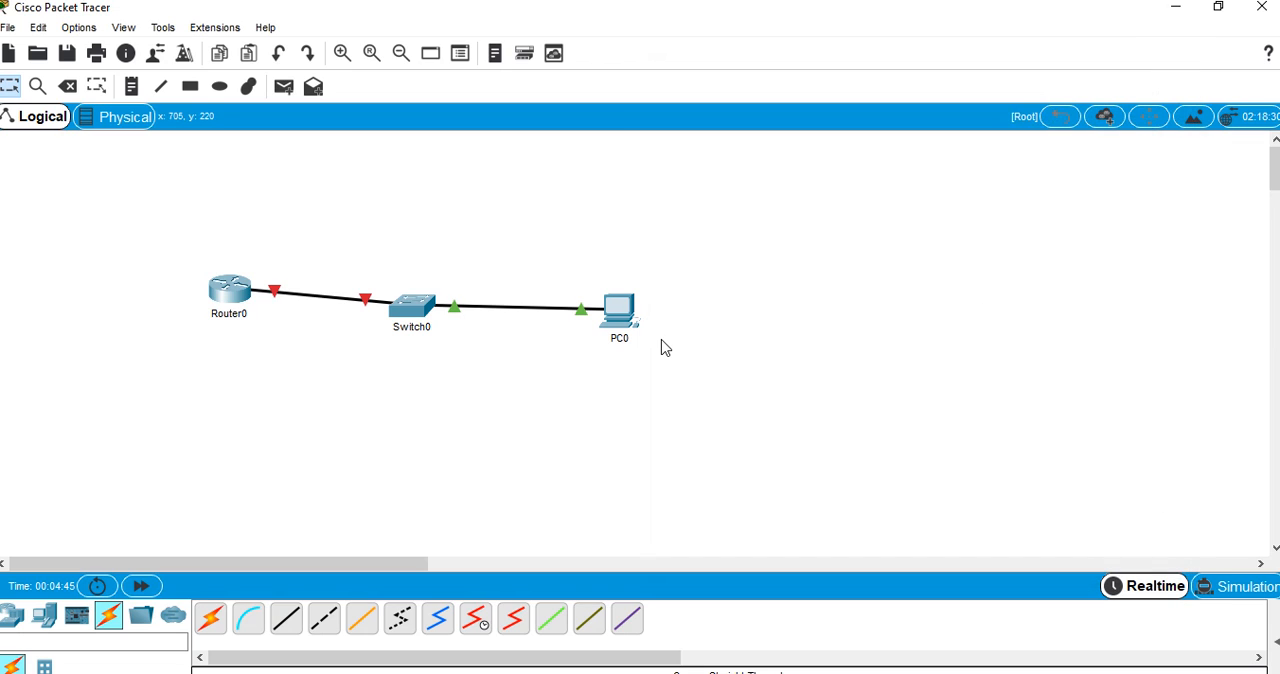
# Turn the port status of Router0's GigabitEthernet0/0 interface back on and review the router's modules and interface settings
pyautogui.click(235, 292)
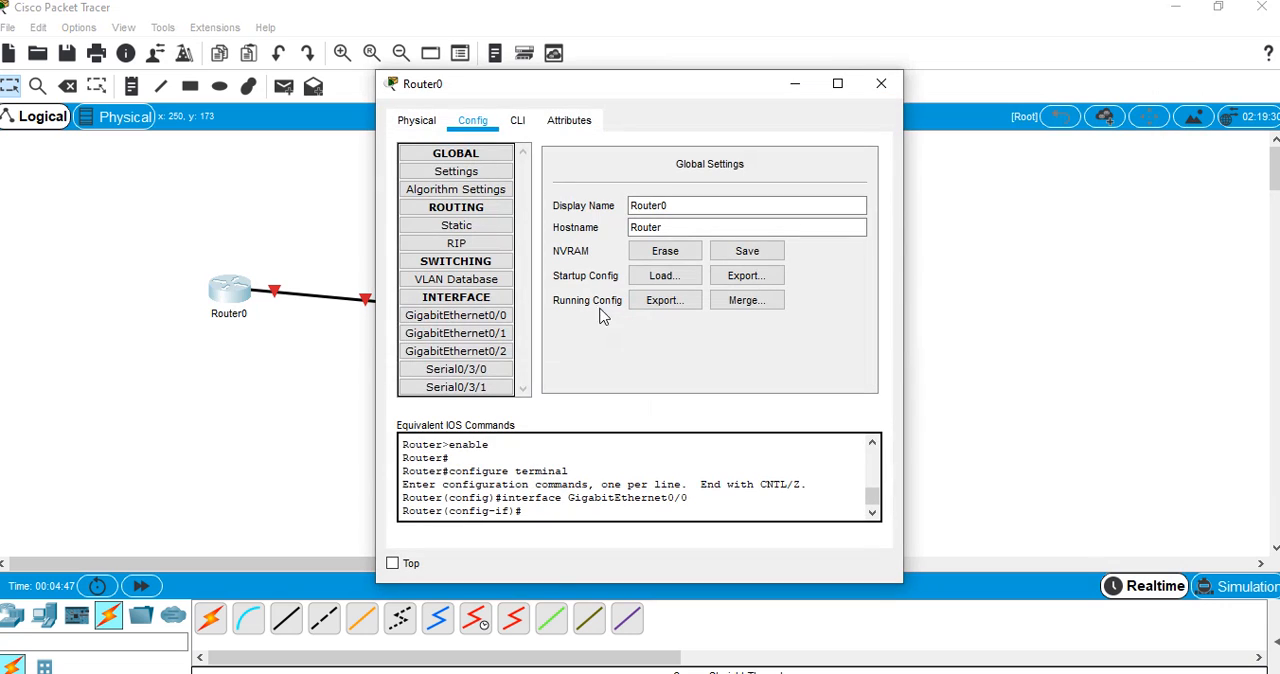
pyautogui.click(479, 316)
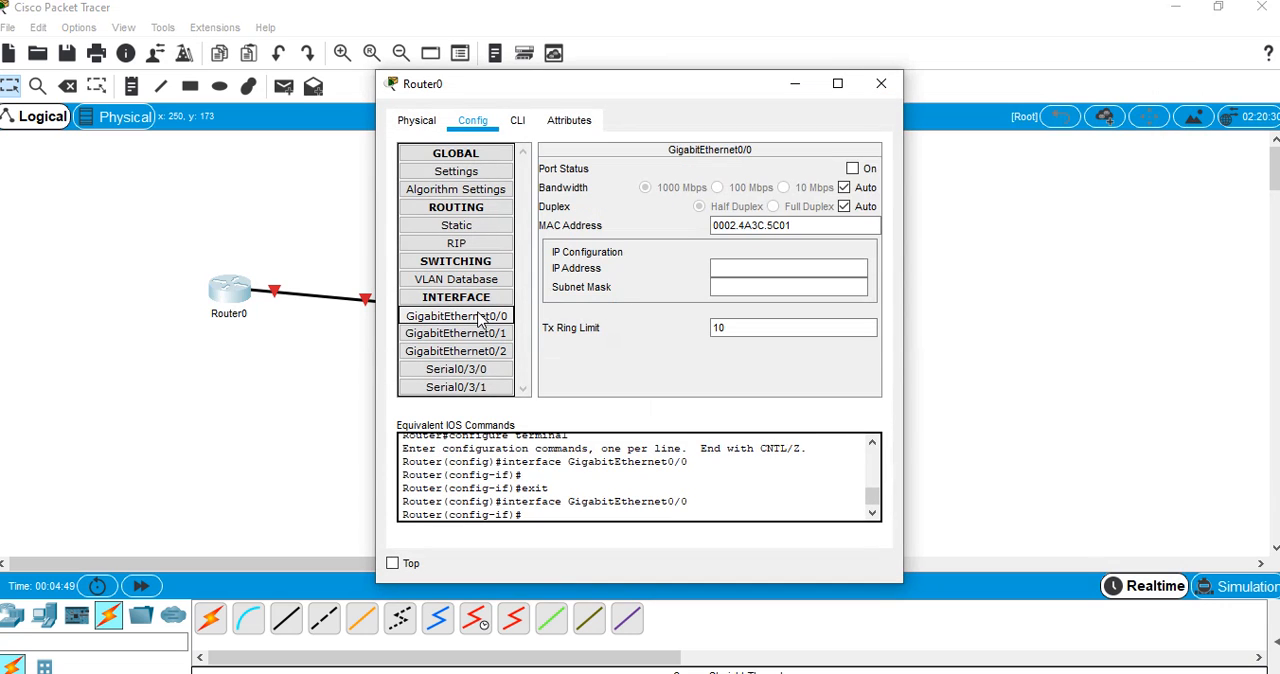
pyautogui.click(856, 170)
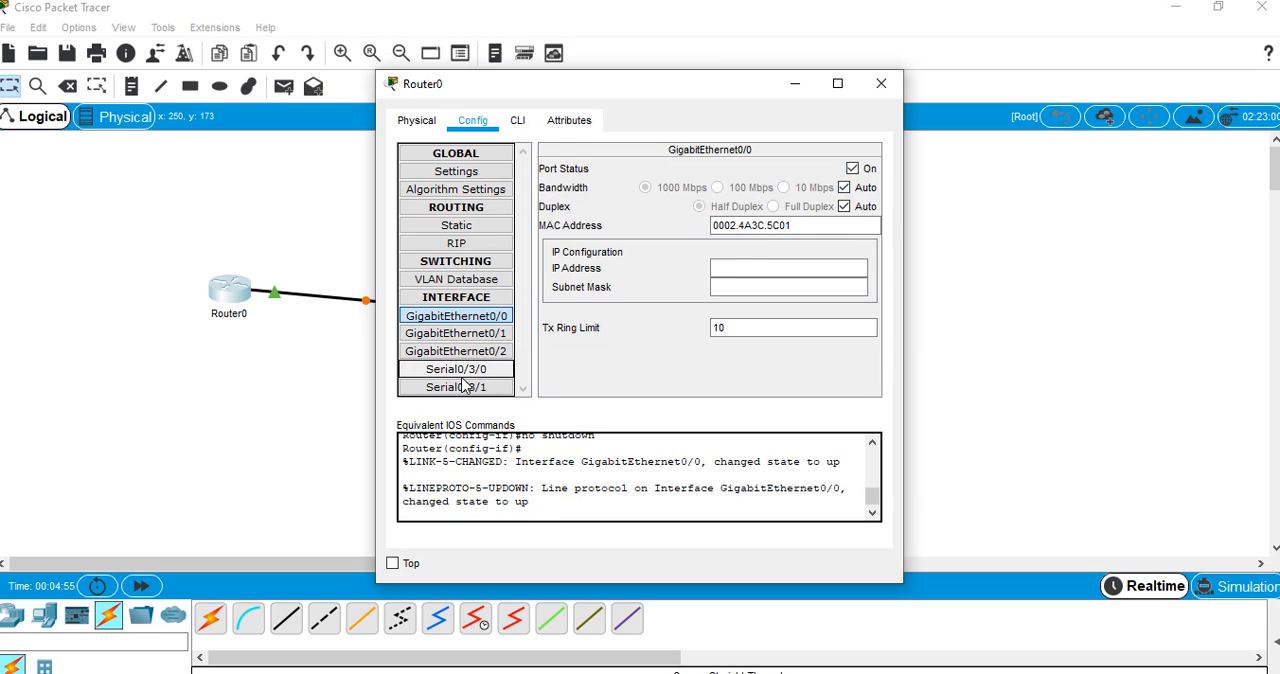
pyautogui.click(418, 120)
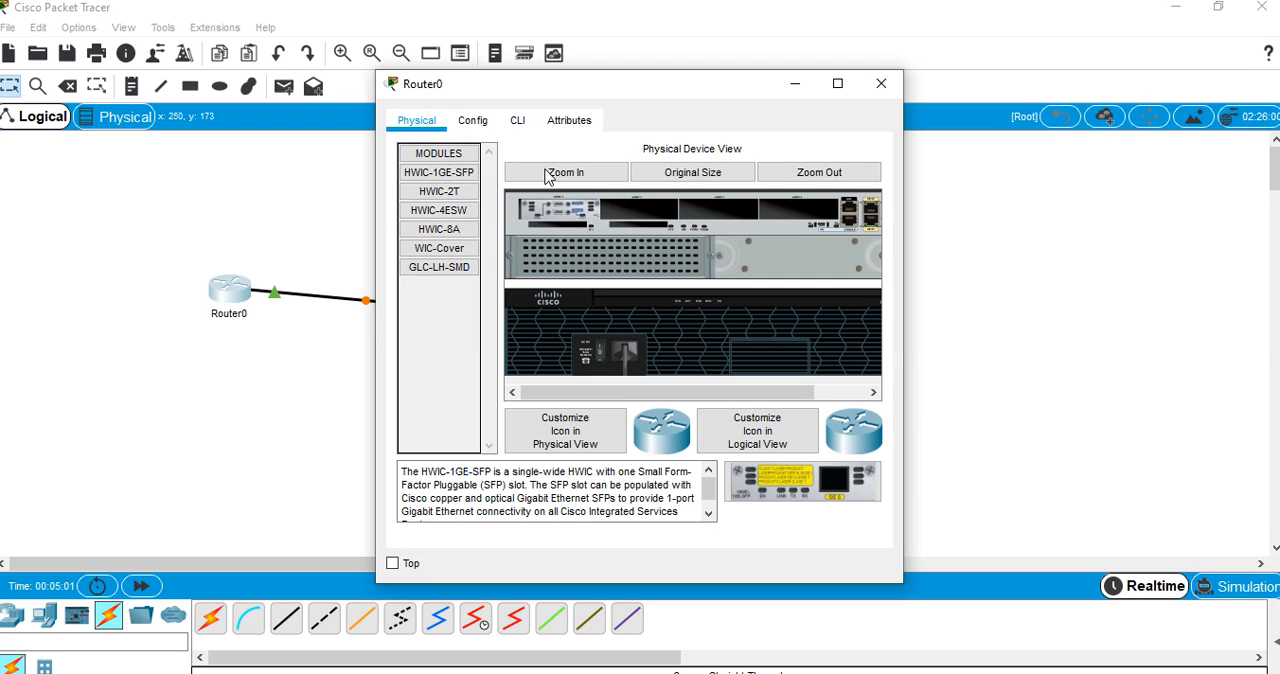
pyautogui.click(474, 121)
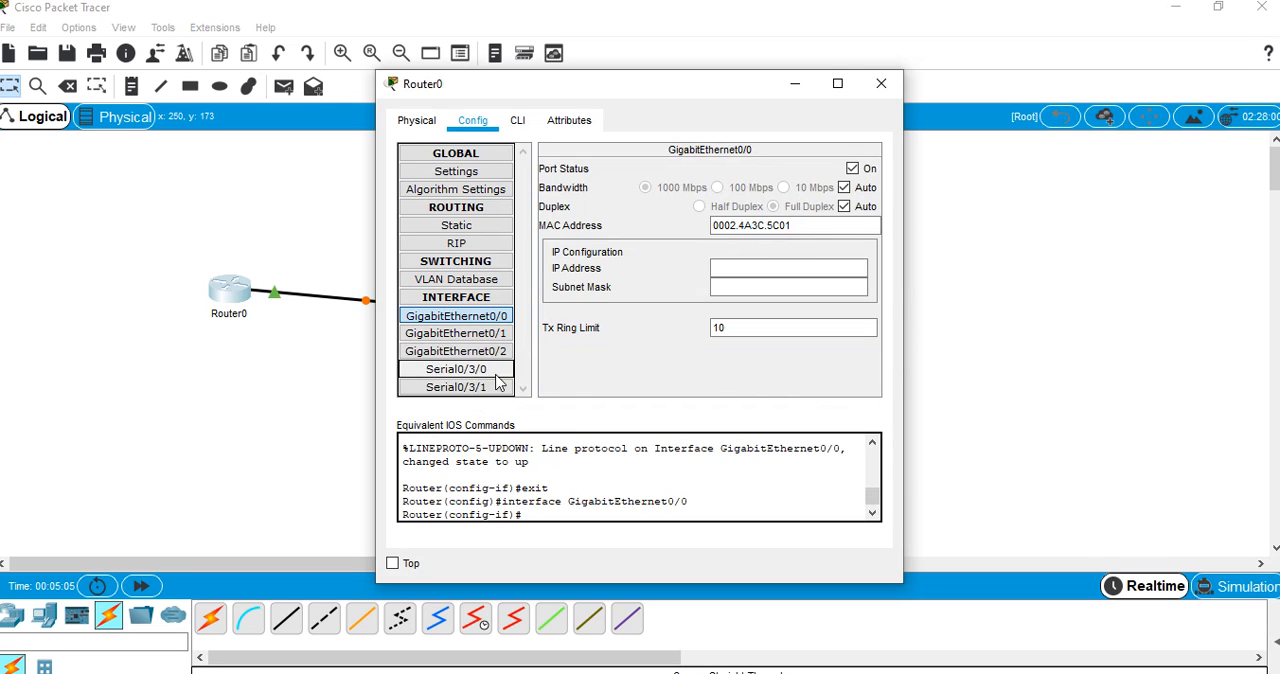
pyautogui.click(882, 85)
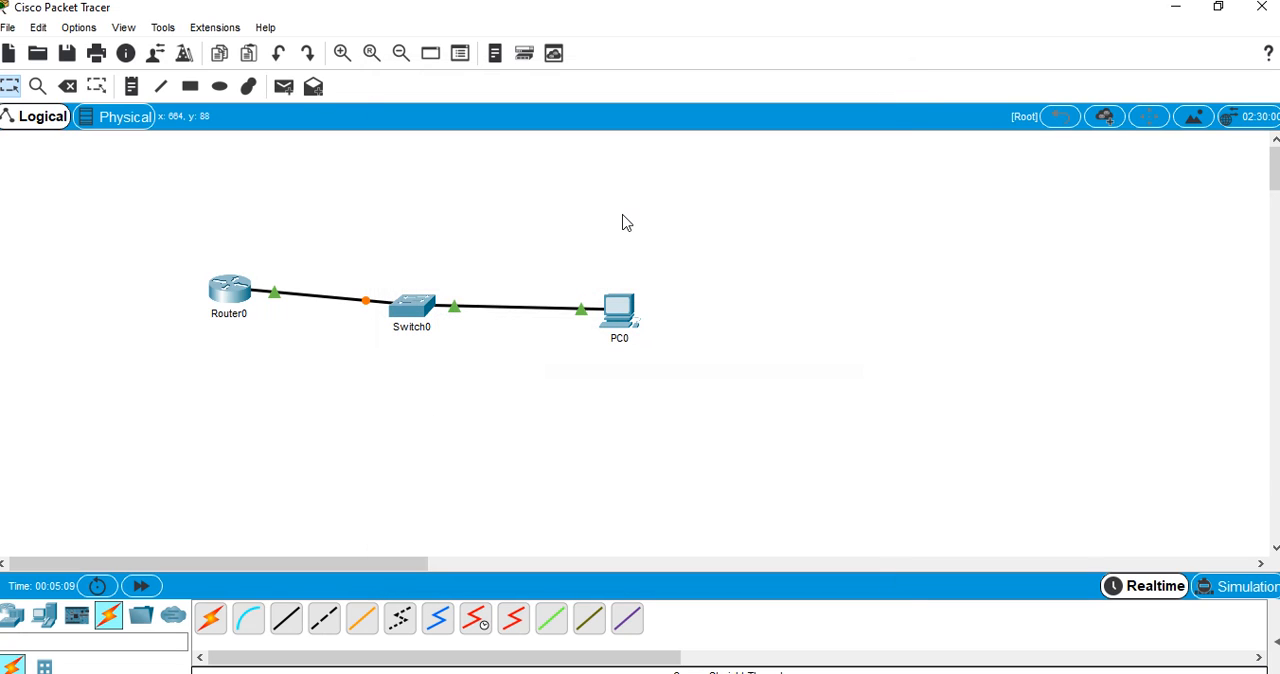
# Examine PC0's FastEthernet0 interface settings, its desktop applications and its IP Configuration form
pyautogui.click(619, 316)
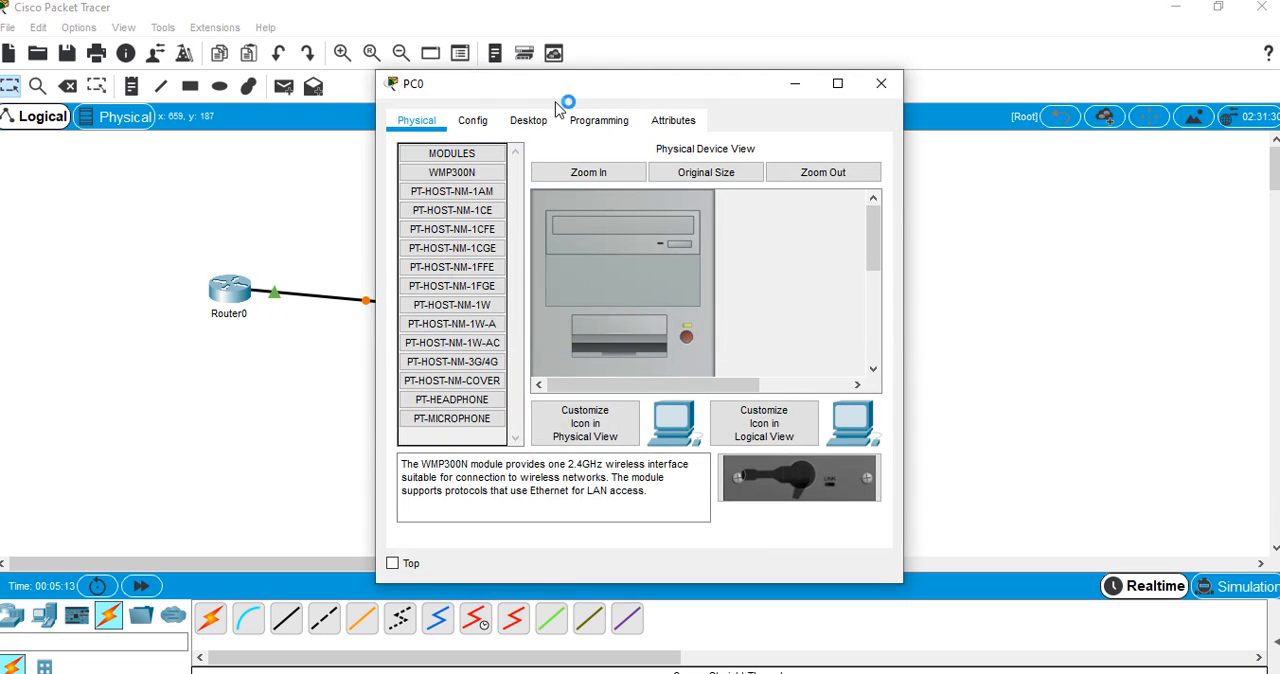
pyautogui.click(474, 122)
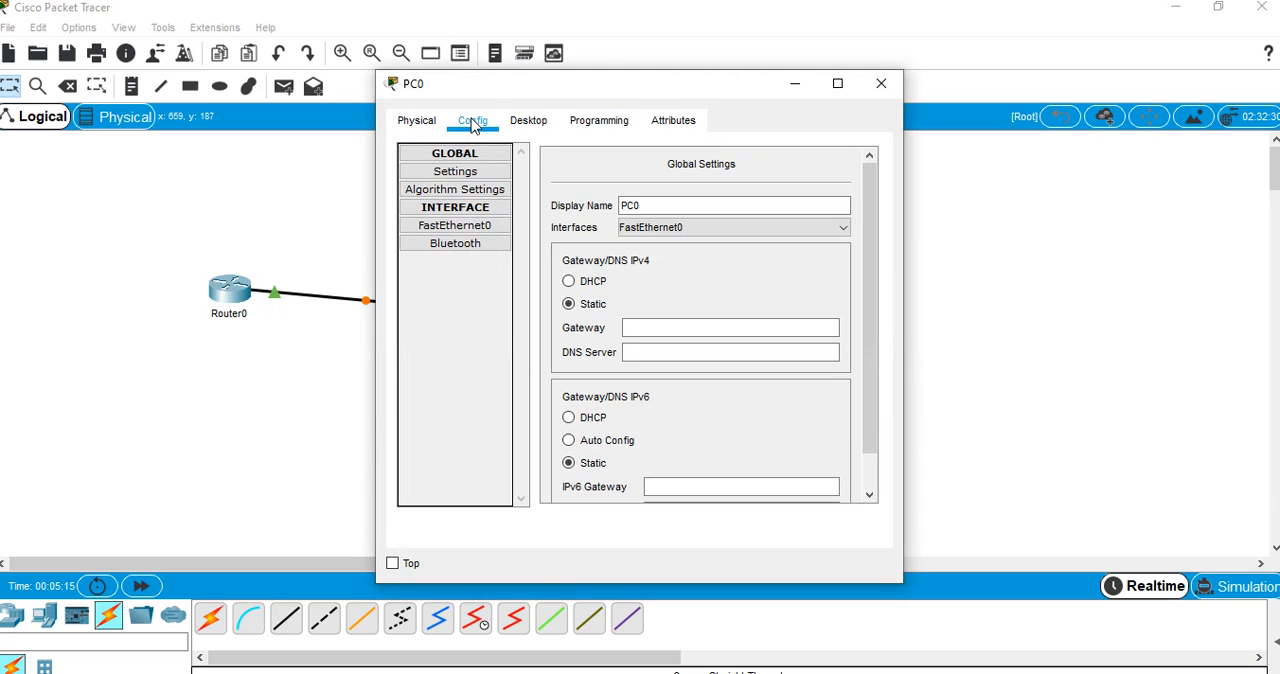
pyautogui.click(457, 229)
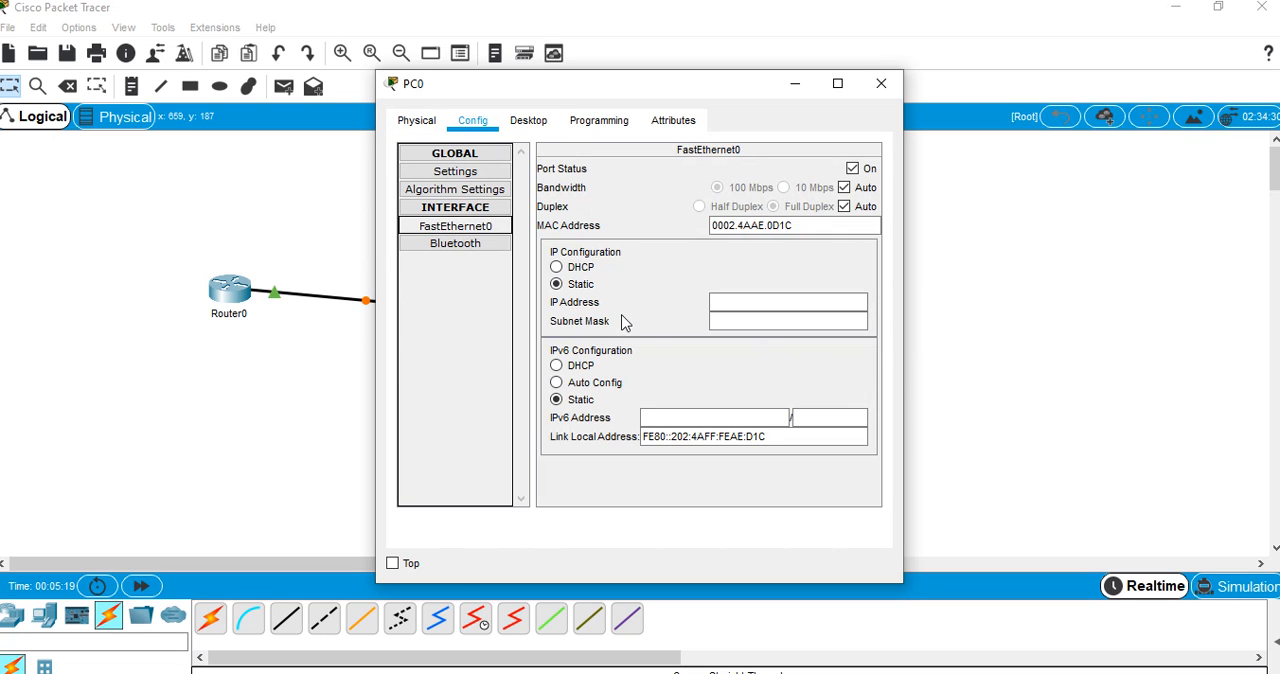
pyautogui.click(532, 124)
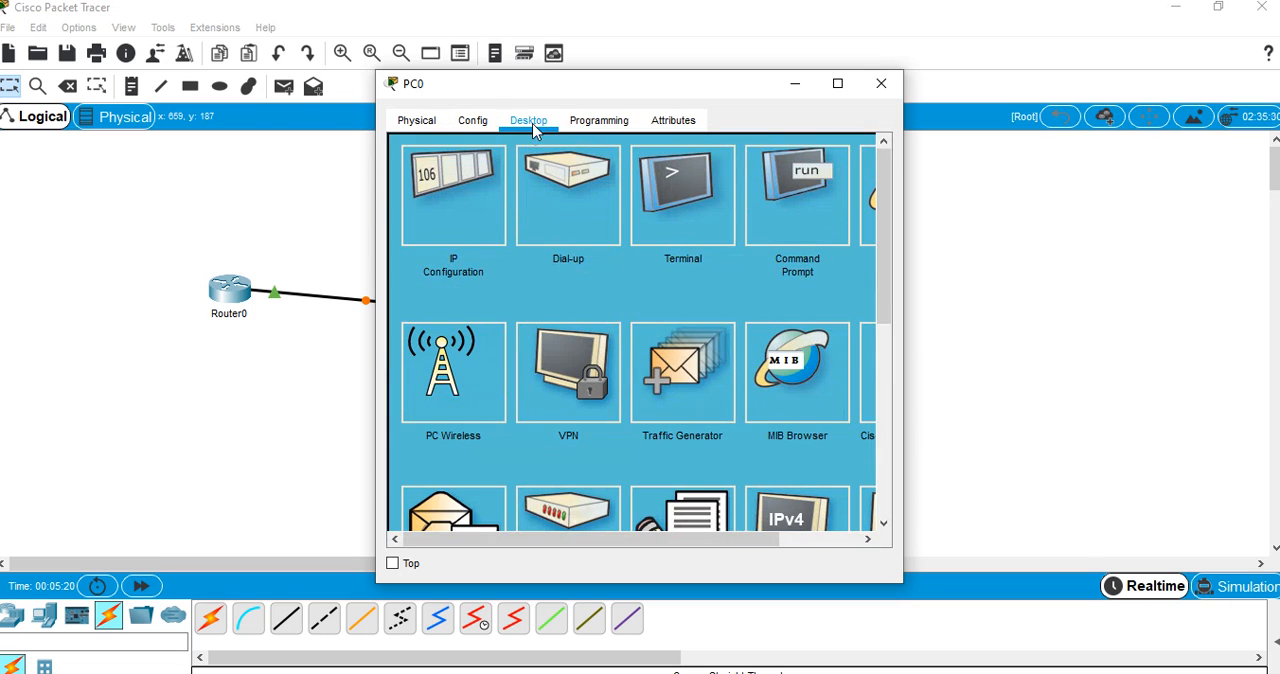
pyautogui.click(443, 222)
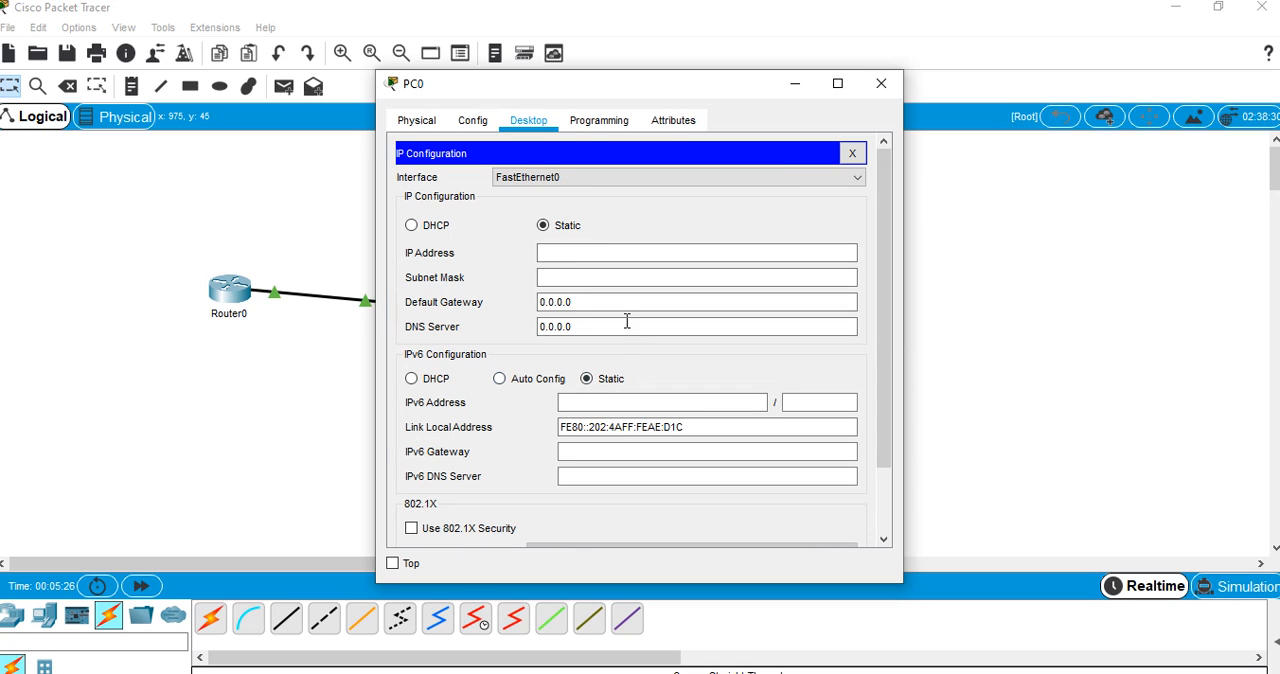
pyautogui.click(849, 154)
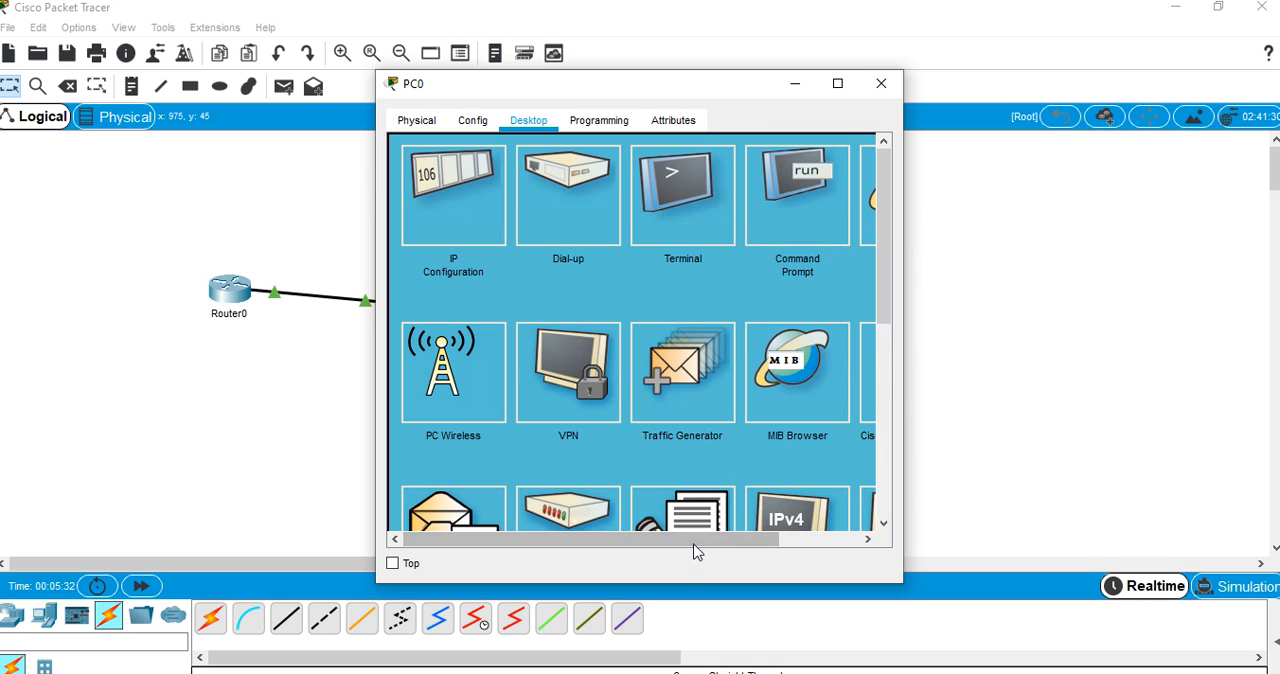
# Review PC0's desktop applications and its physical view, operate the PC's power switch, and close the device window
pyautogui.moveTo(703, 549); pyautogui.dragTo(786, 545)
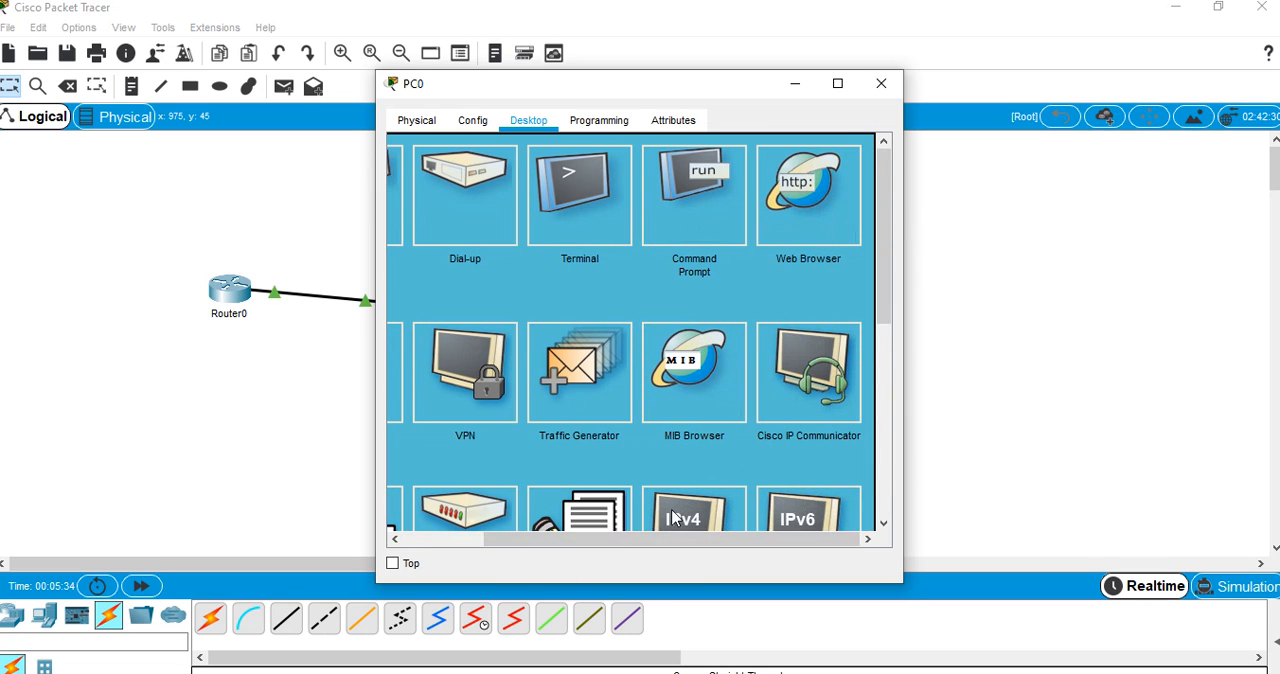
pyautogui.moveTo(632, 548); pyautogui.dragTo(531, 540)
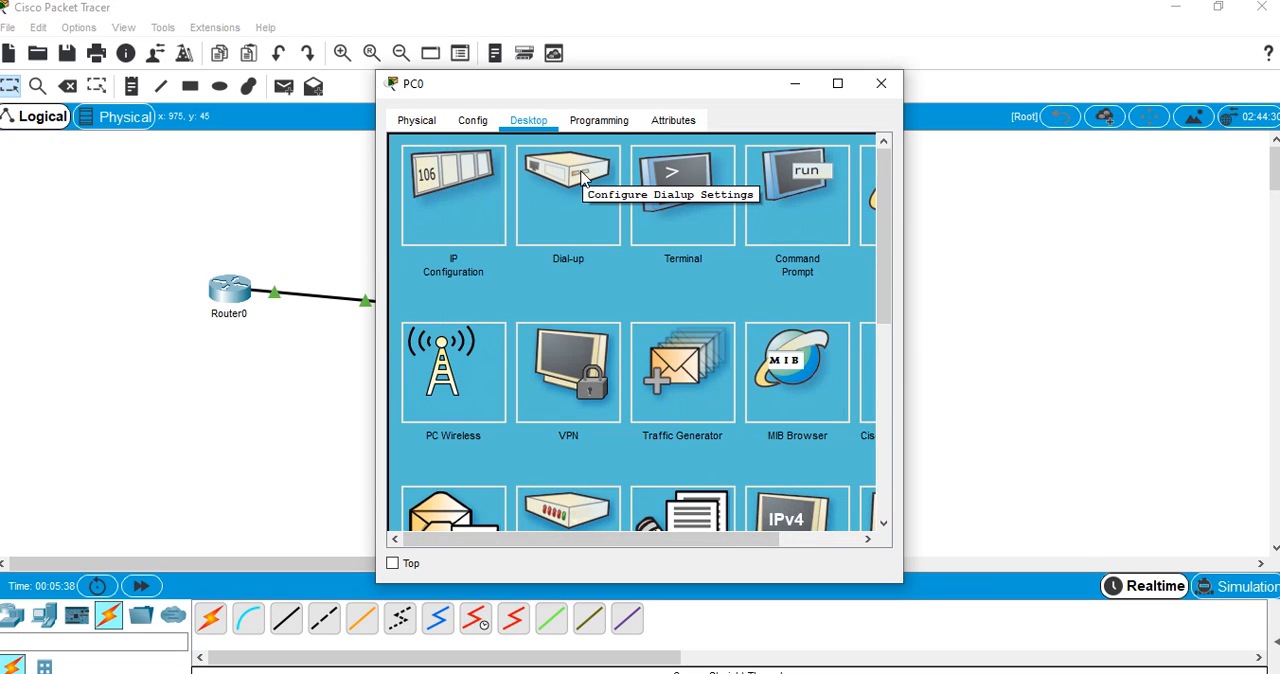
pyautogui.click(422, 122)
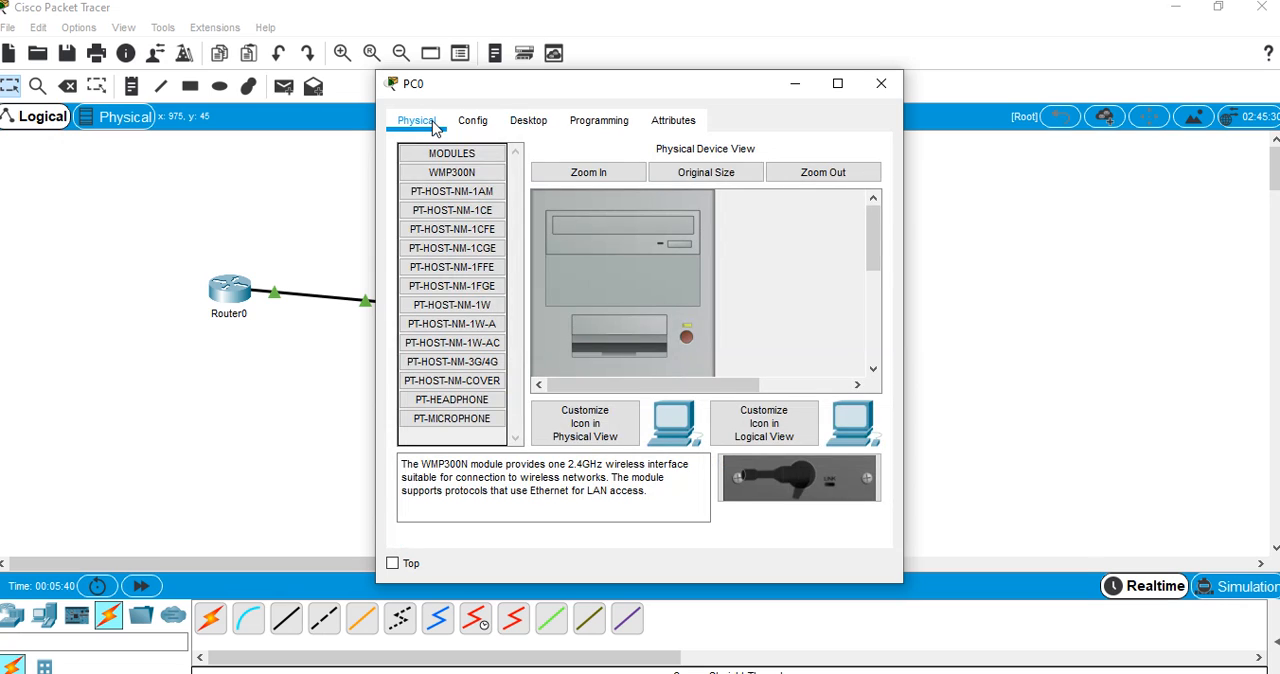
pyautogui.click(687, 336)
pyautogui.click(877, 80)
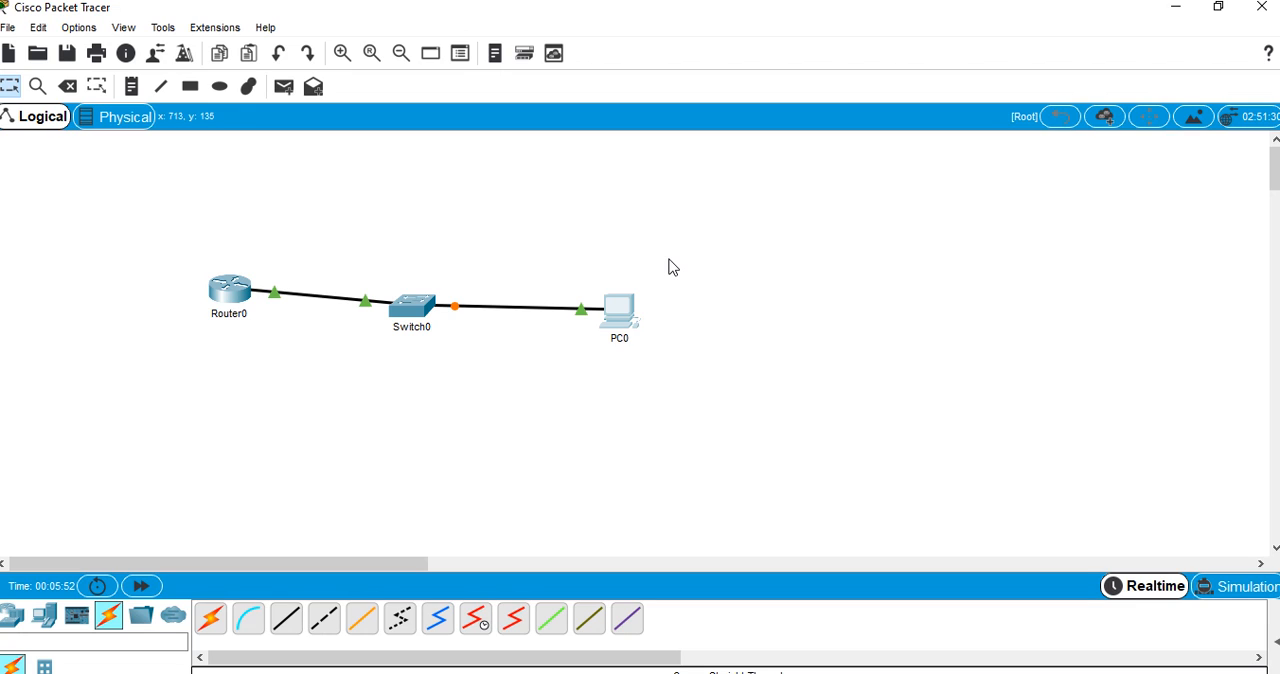
# Clear the logical workspace by deleting both connecting cables, PC0, Router0 and Switch0
pyautogui.click(67, 88)
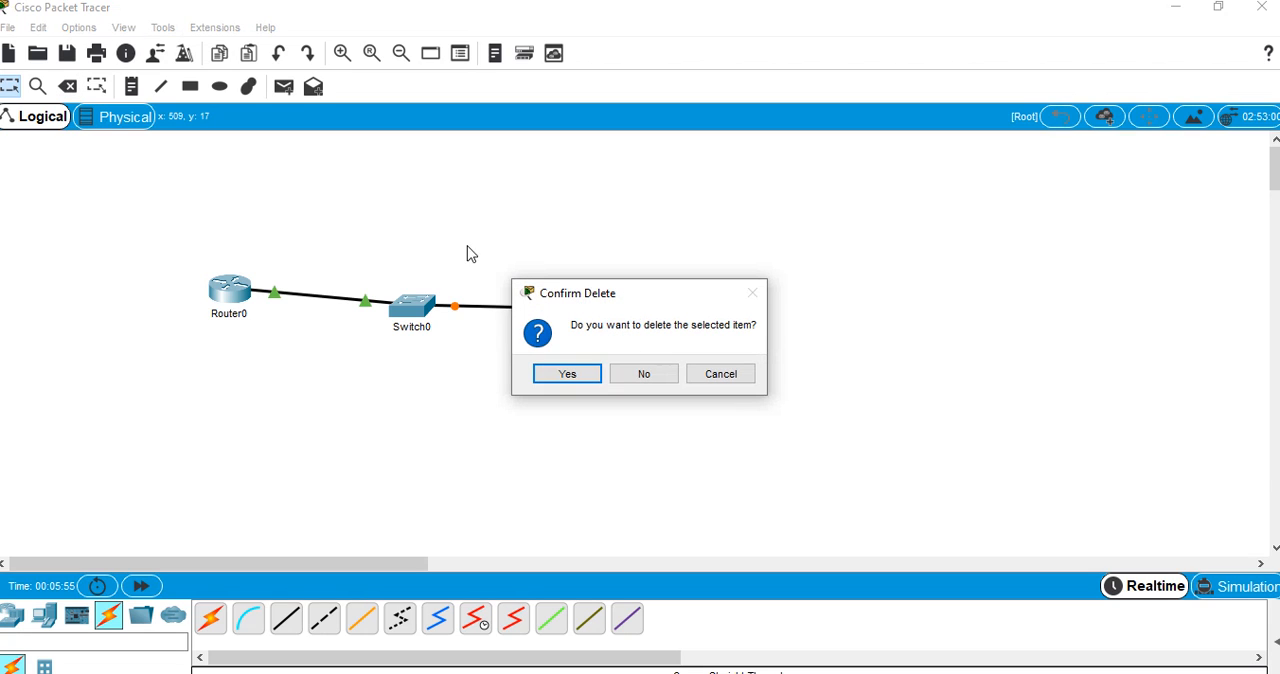
pyautogui.click(618, 375)
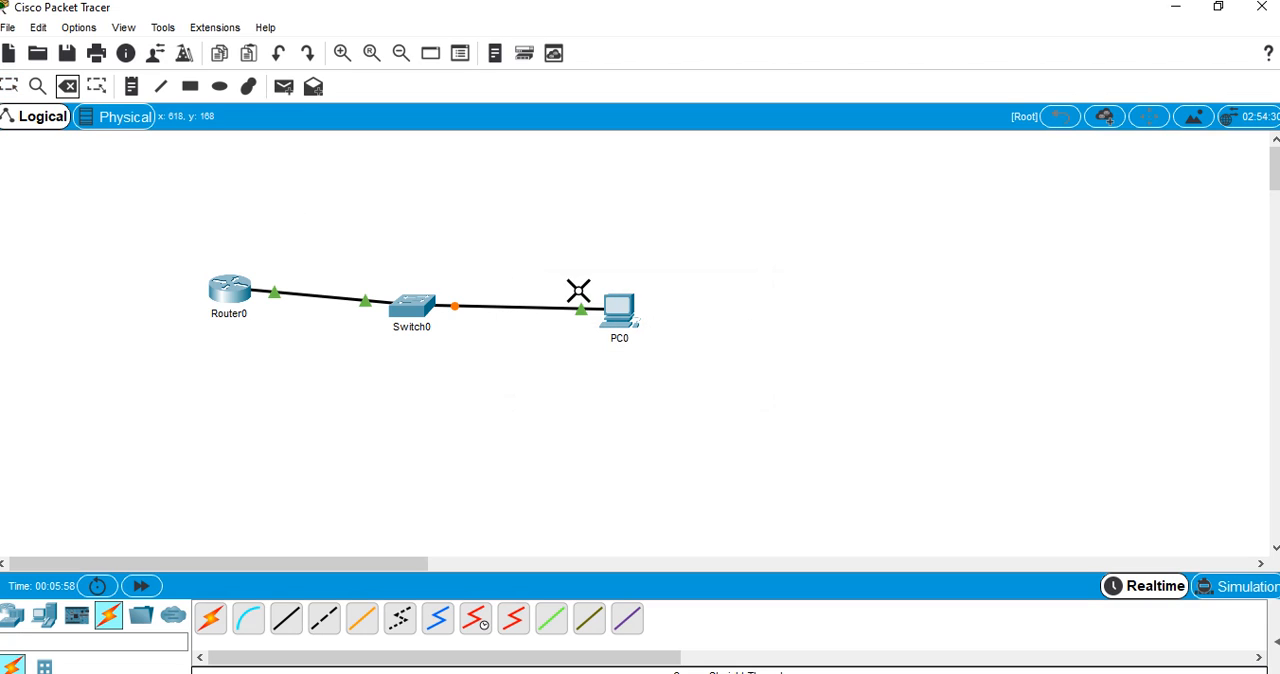
pyautogui.click(540, 308)
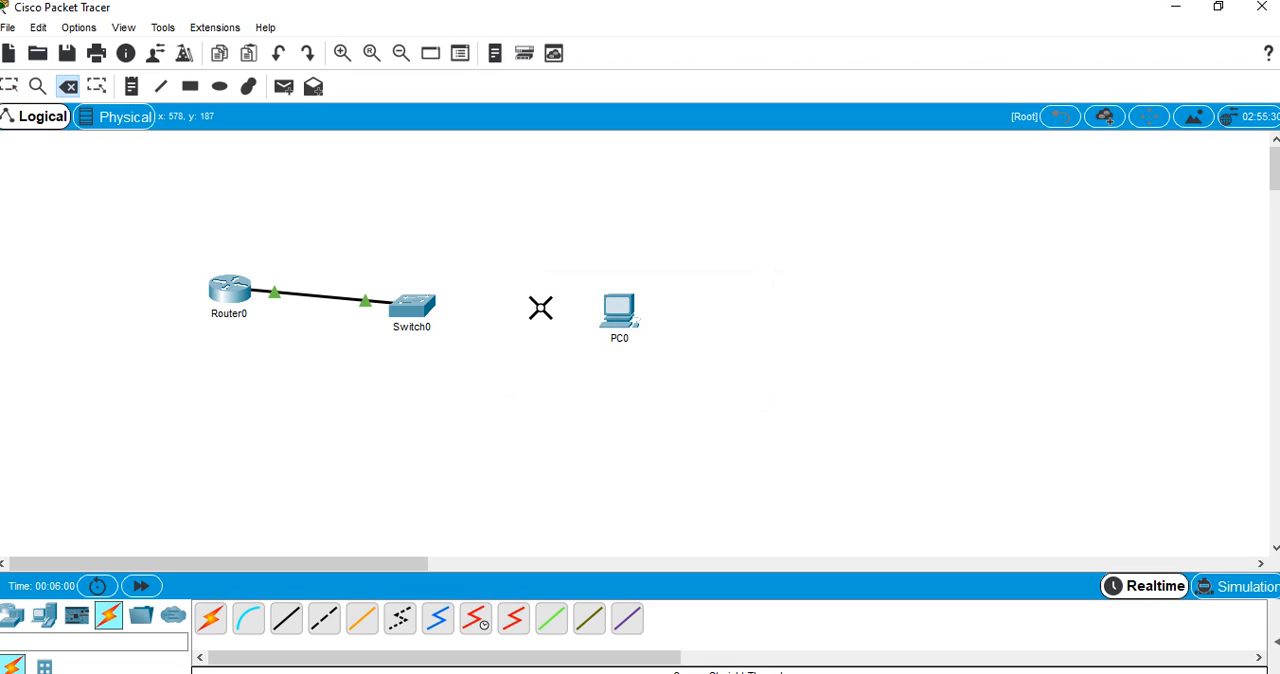
pyautogui.click(610, 310)
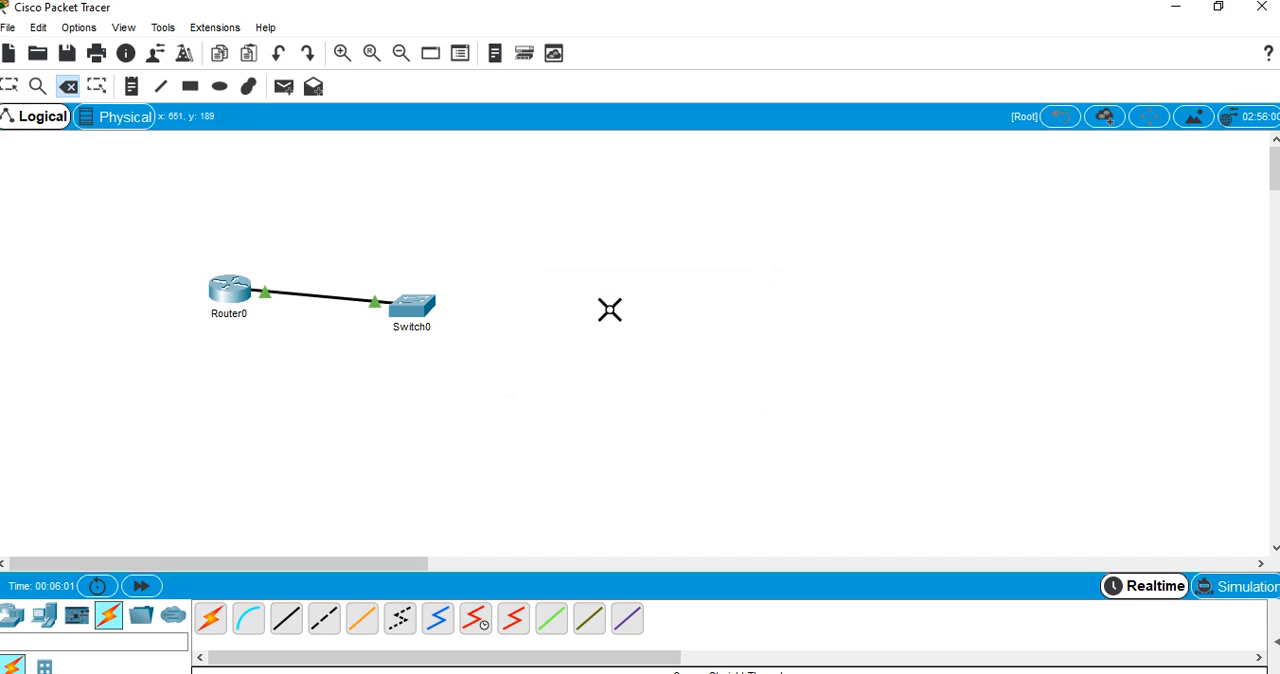
pyautogui.click(306, 298)
pyautogui.click(240, 288)
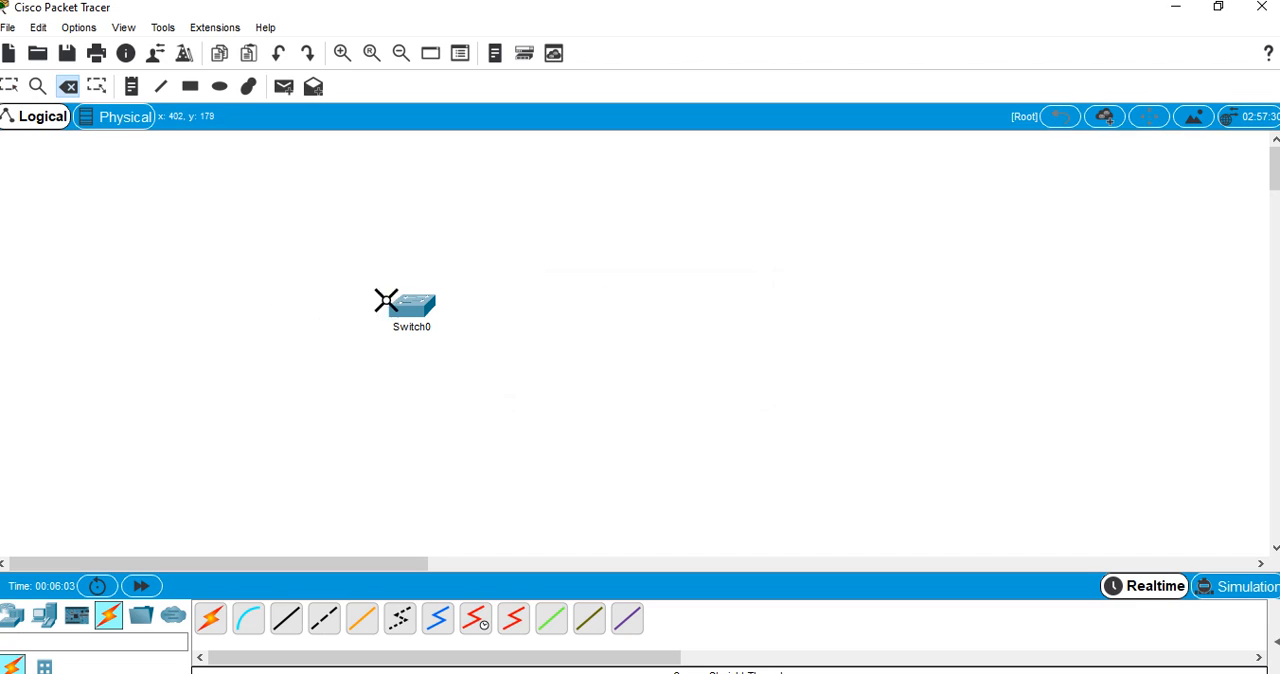
pyautogui.click(437, 301)
# Exit Packet Tracer
pyautogui.click(1263, 10)
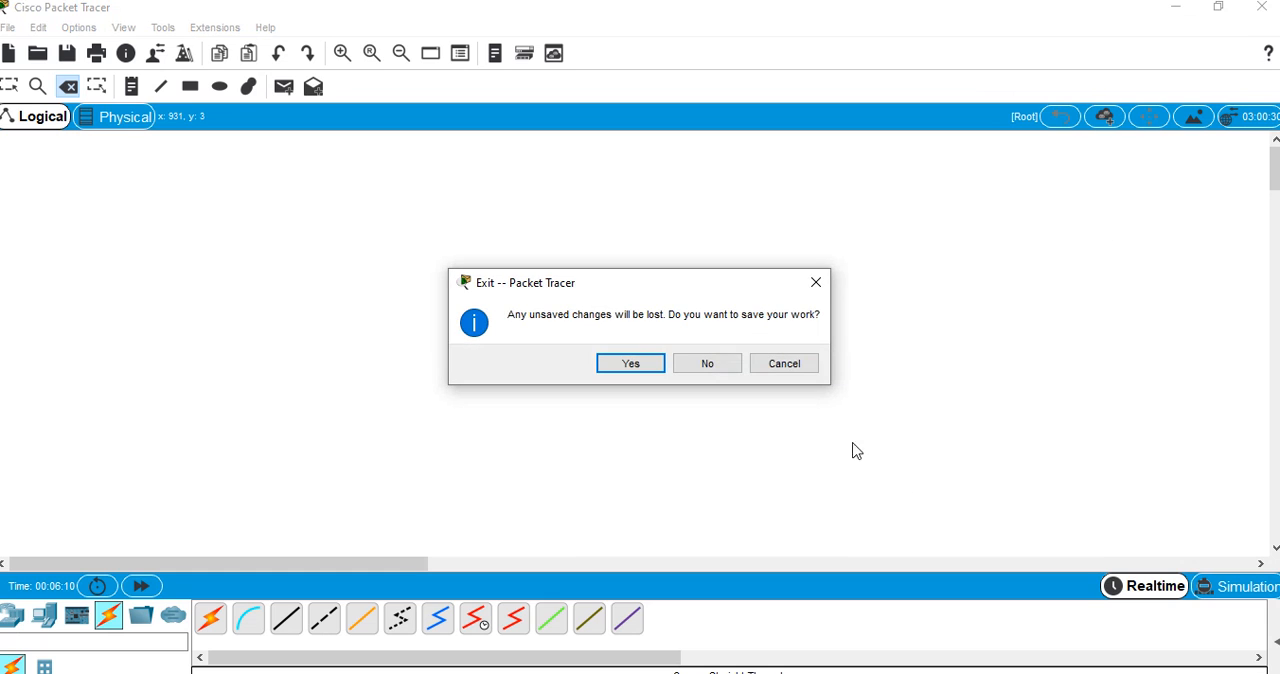